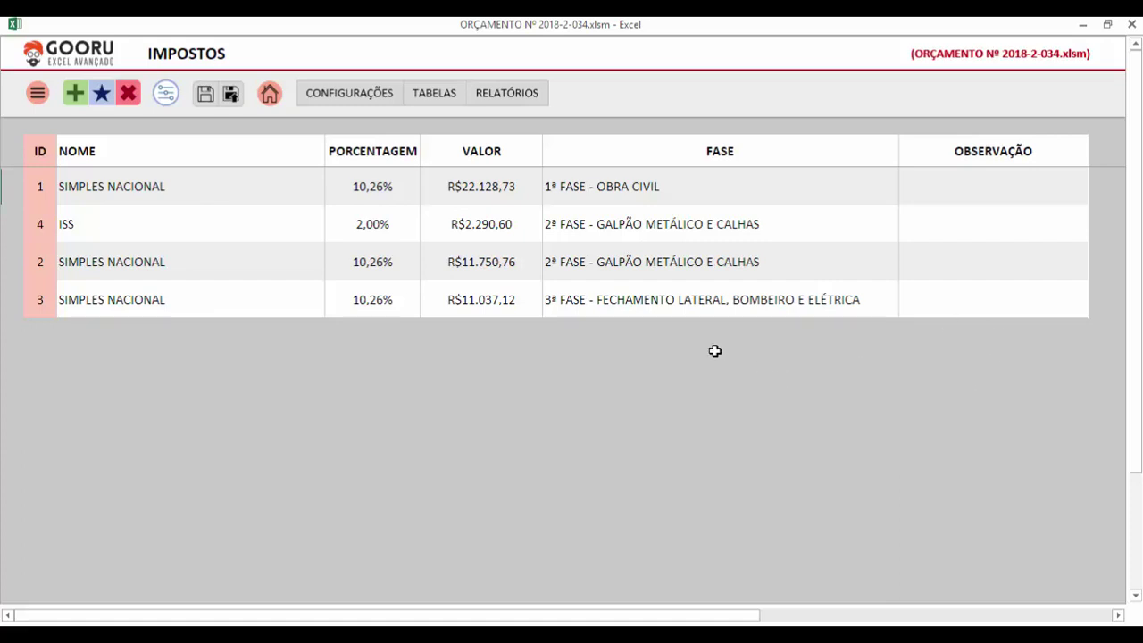
Step: Examine the tax table's ID, name, percentage, value, phase and observation columns
click(45, 150)
click(105, 155)
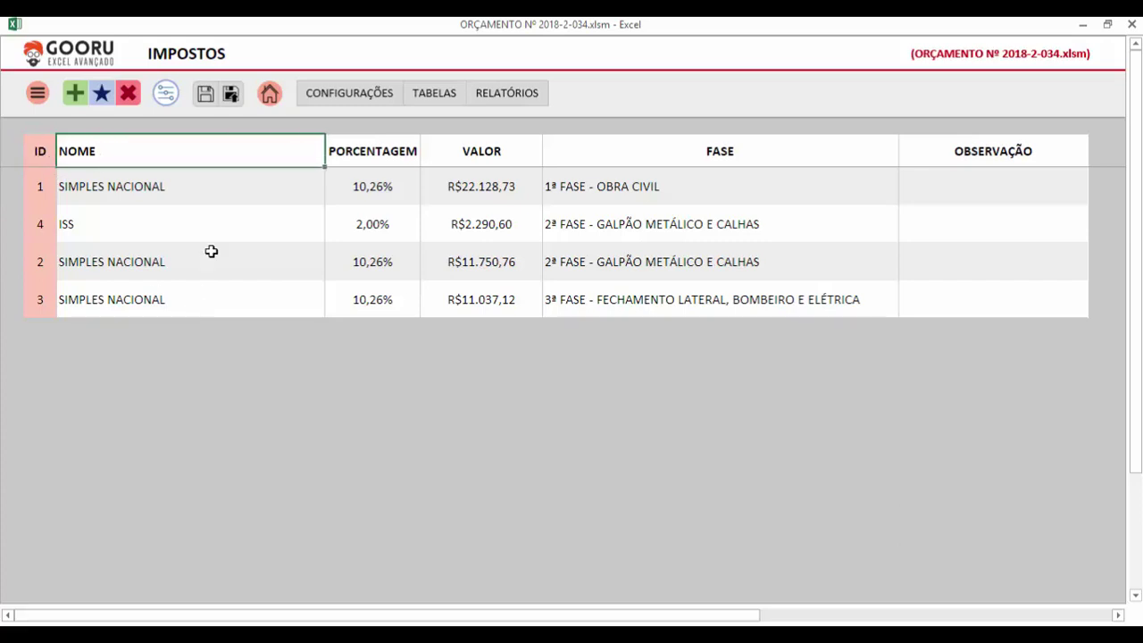
click(164, 183)
click(191, 223)
click(193, 153)
click(364, 157)
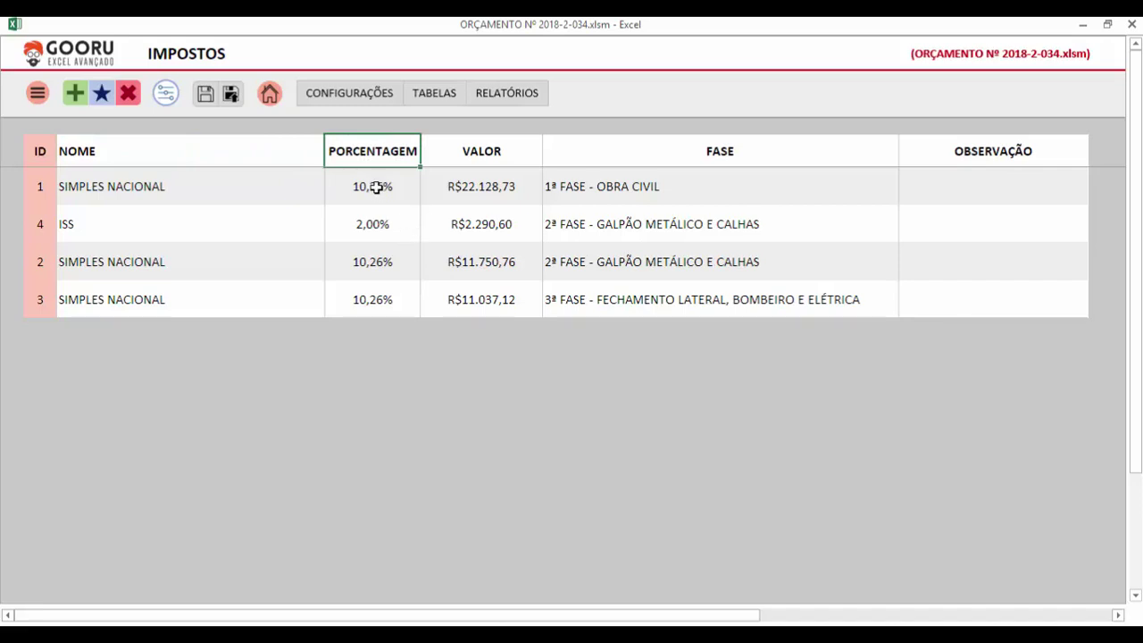
click(382, 185)
click(396, 158)
click(470, 152)
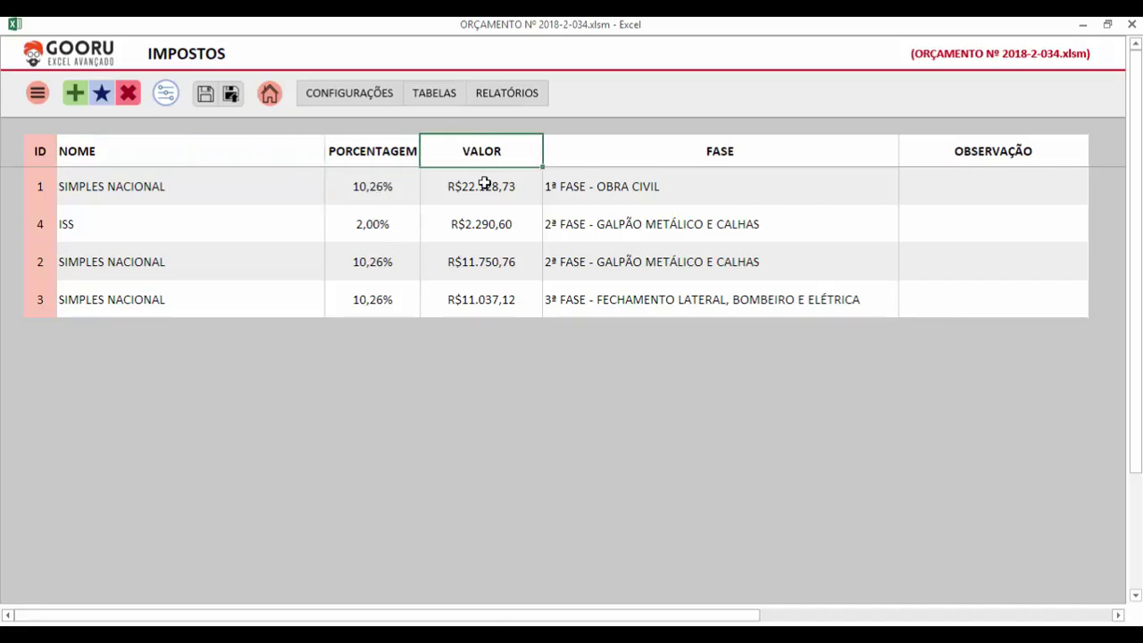
click(485, 185)
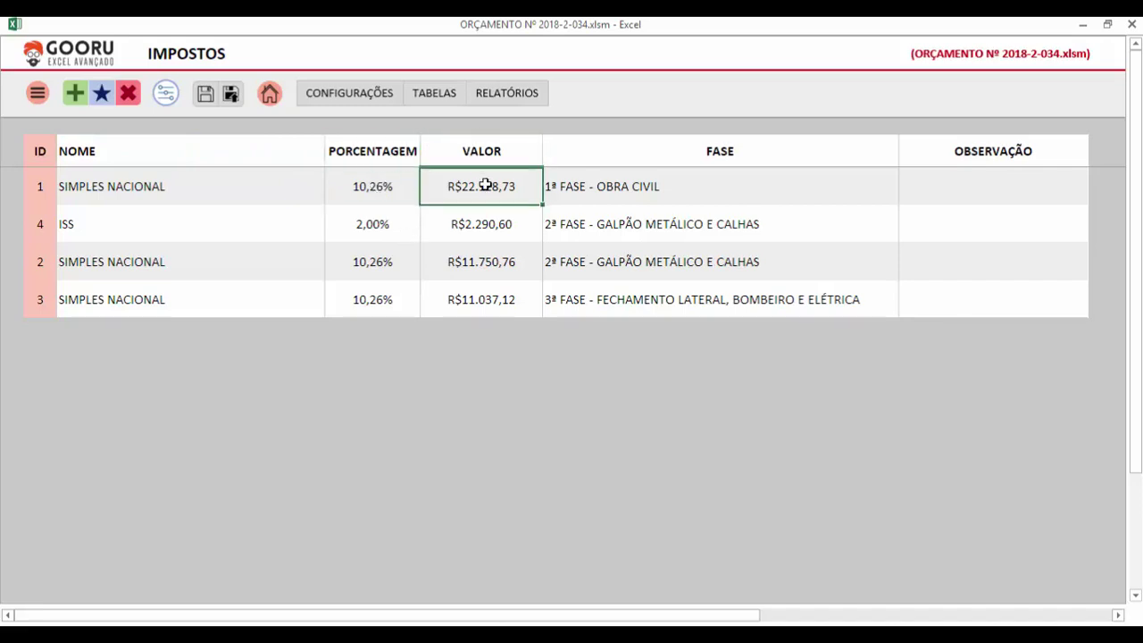
click(357, 179)
click(473, 180)
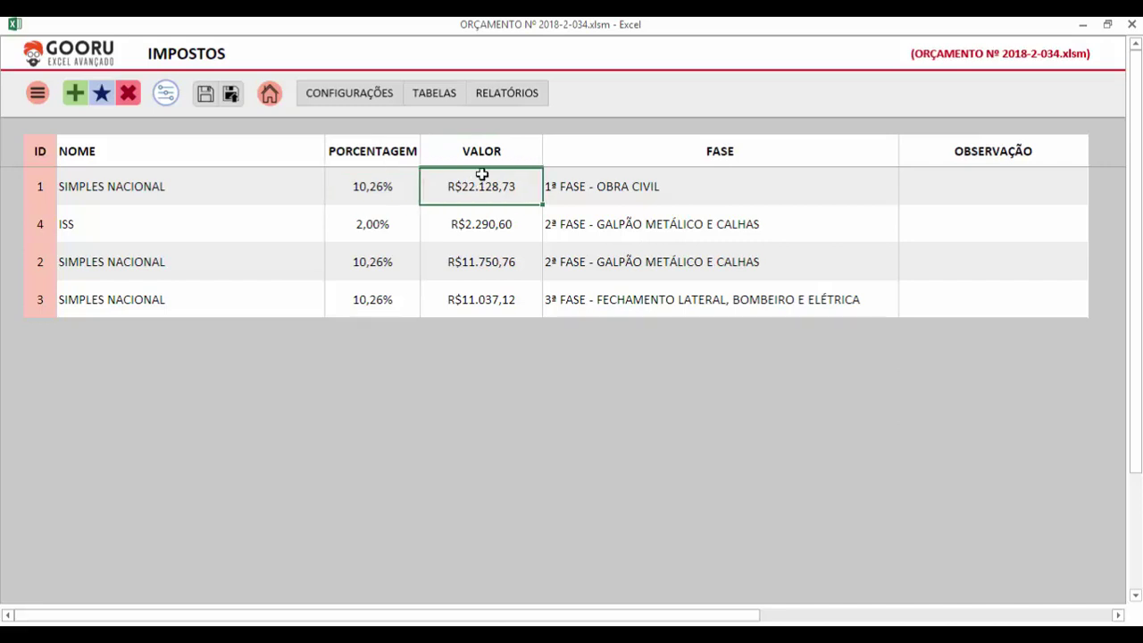
click(657, 189)
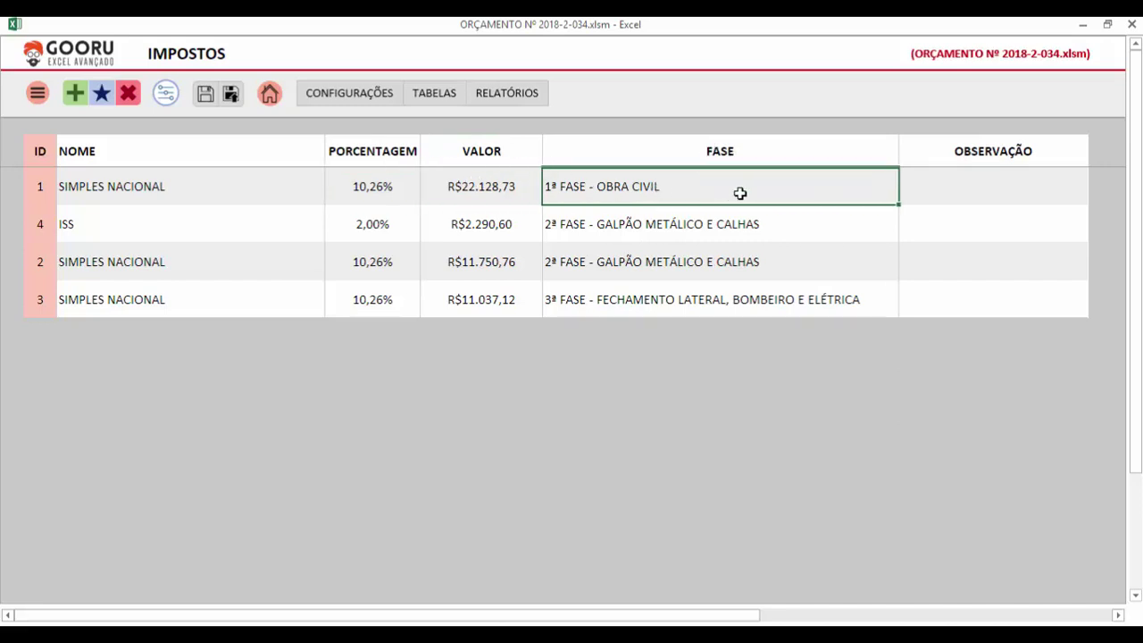
click(983, 198)
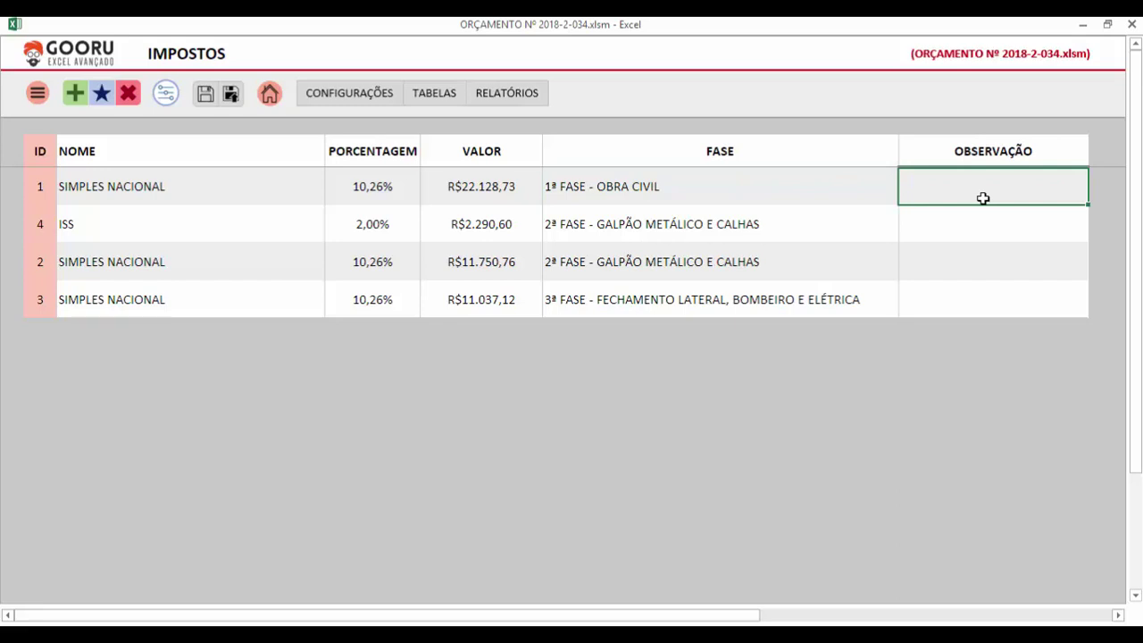
click(386, 202)
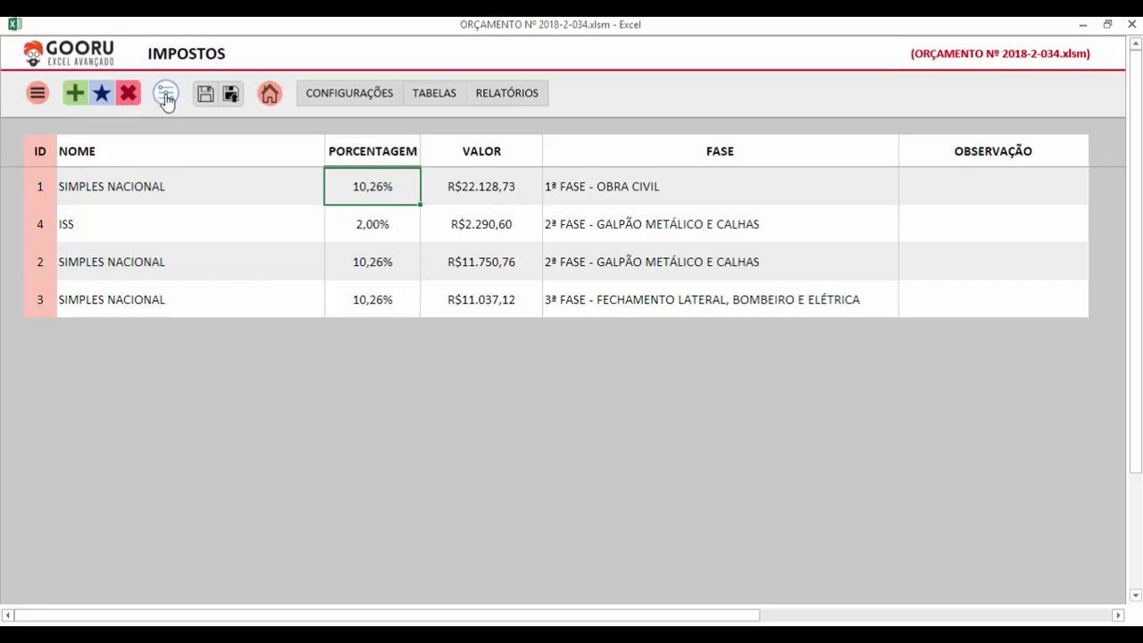
Step: Start a new tax entry assigned to 4ª FASE - ACABAMENTO, and view then dismiss the form for registering a new phase
click(75, 94)
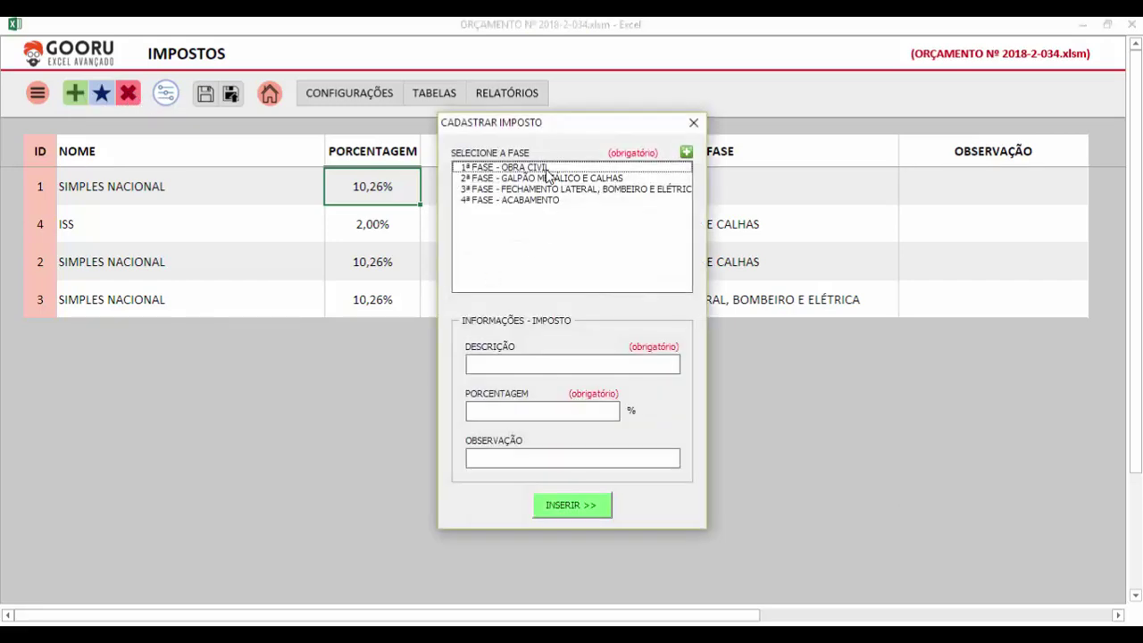
drag(525, 131, 658, 107)
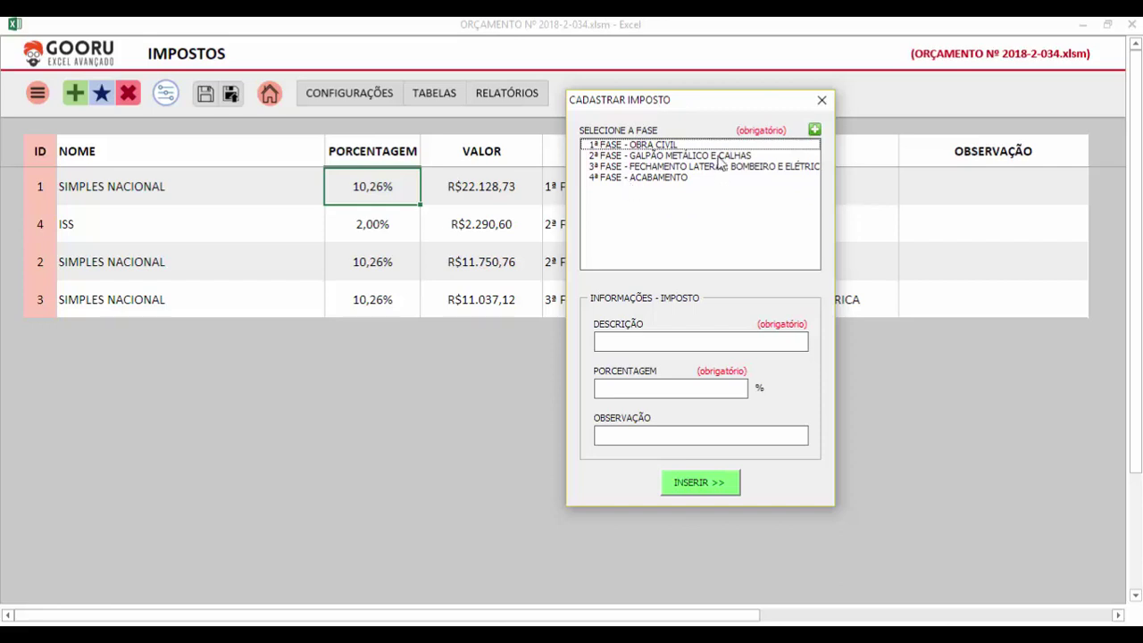
click(639, 146)
click(639, 156)
click(646, 169)
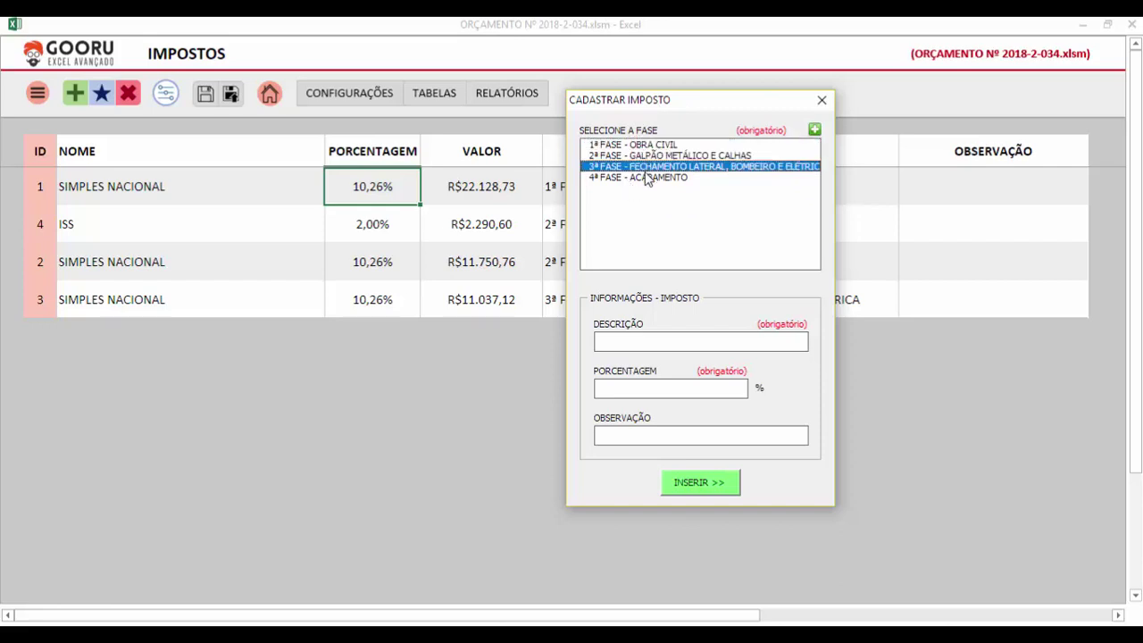
click(646, 177)
click(647, 157)
click(649, 145)
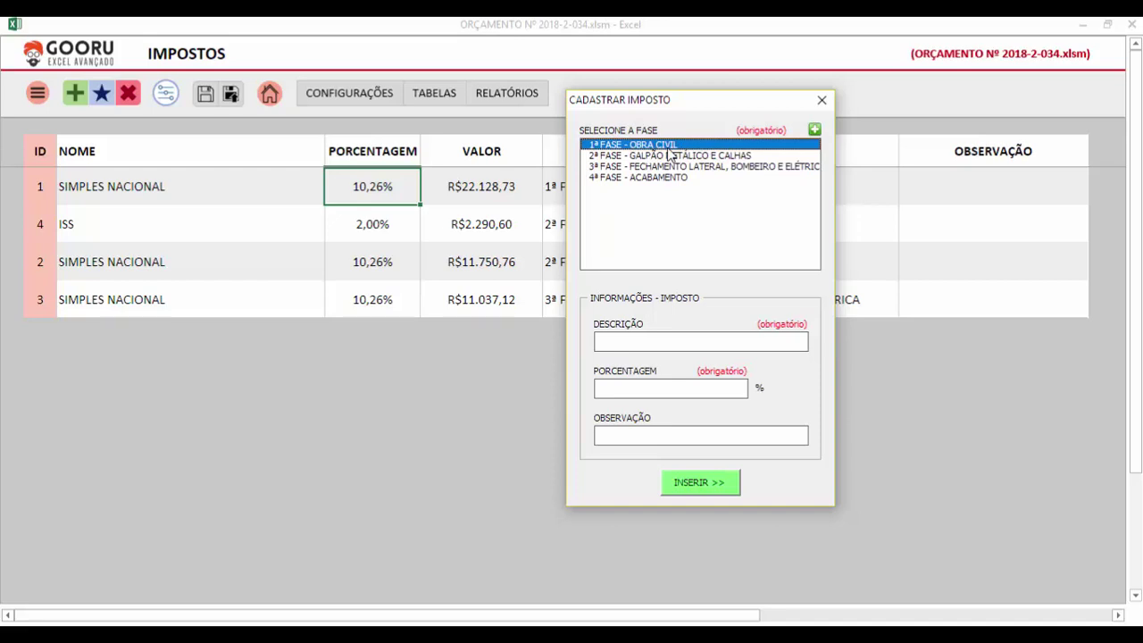
click(612, 179)
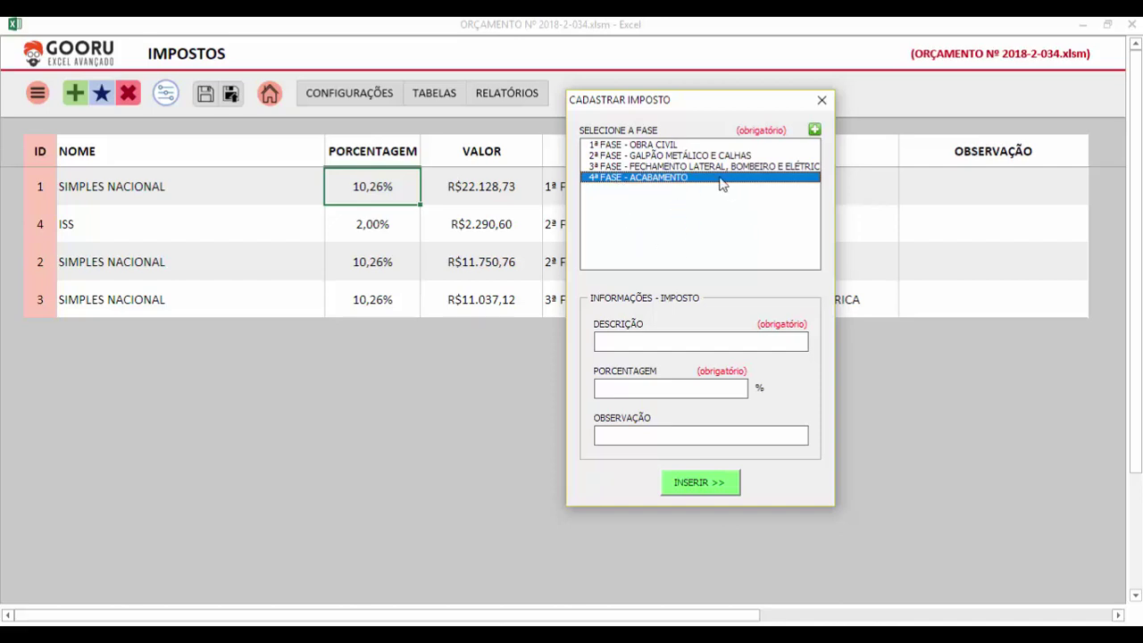
click(815, 131)
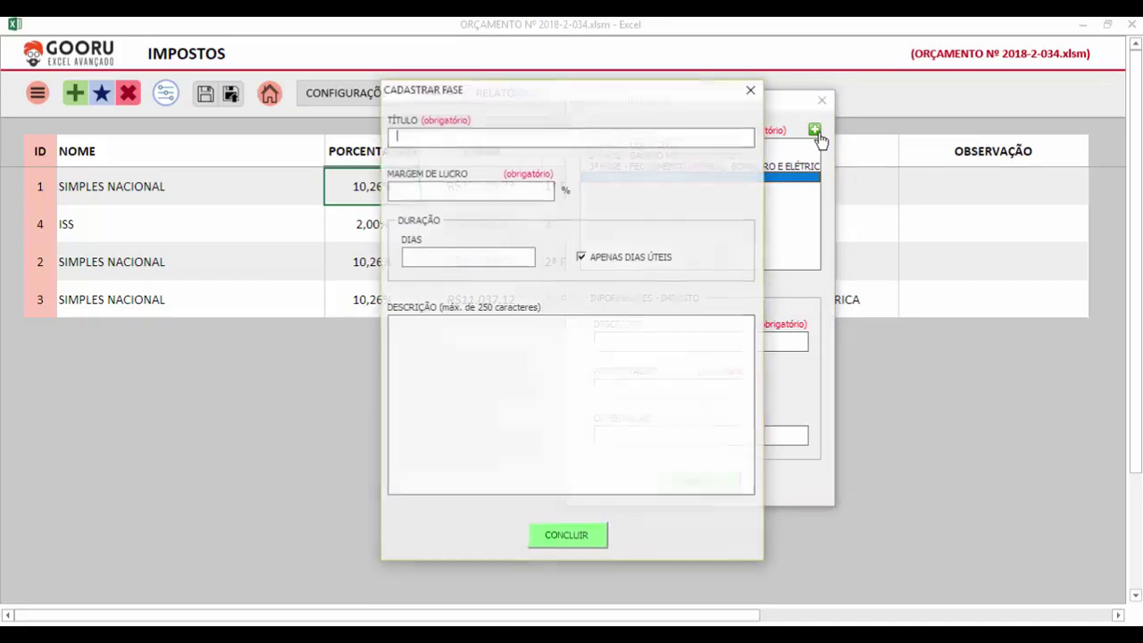
click(751, 92)
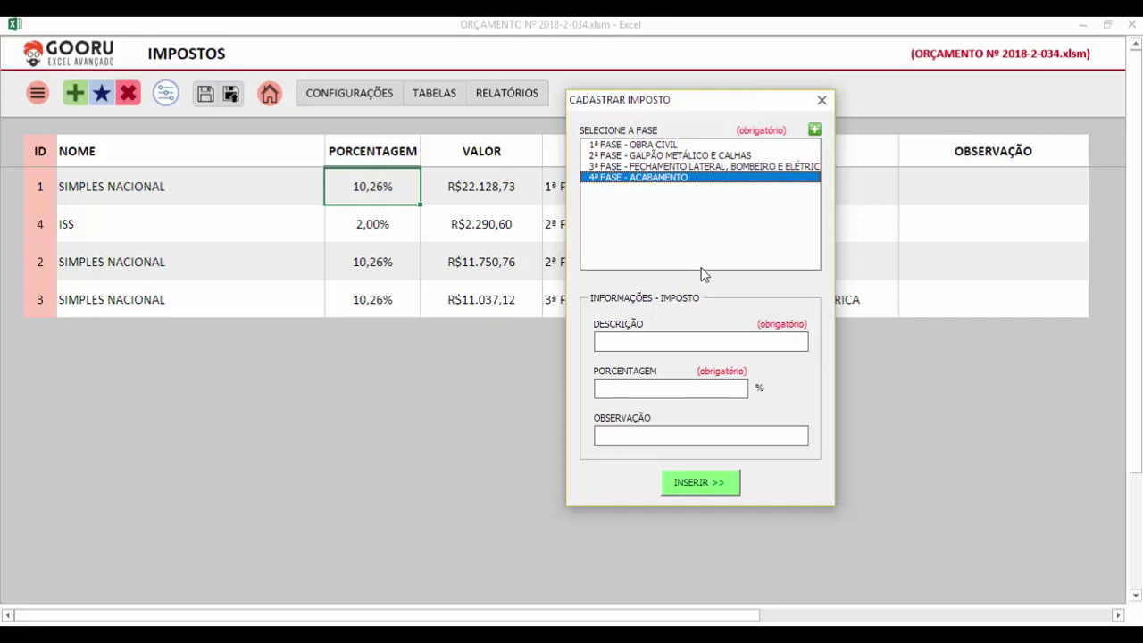
Step: Insert the tax with description ISS and percentage 3, leaving the observation empty, and close the registration form
click(645, 340)
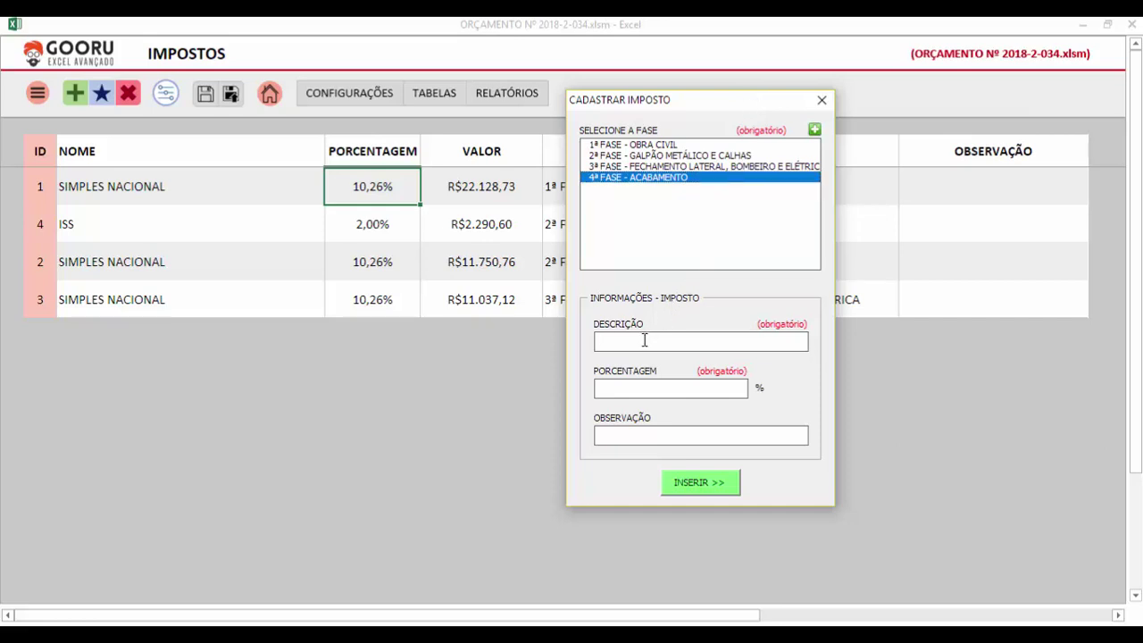
text(ISS)
click(672, 386)
text(3)
click(687, 442)
drag(692, 105, 734, 89)
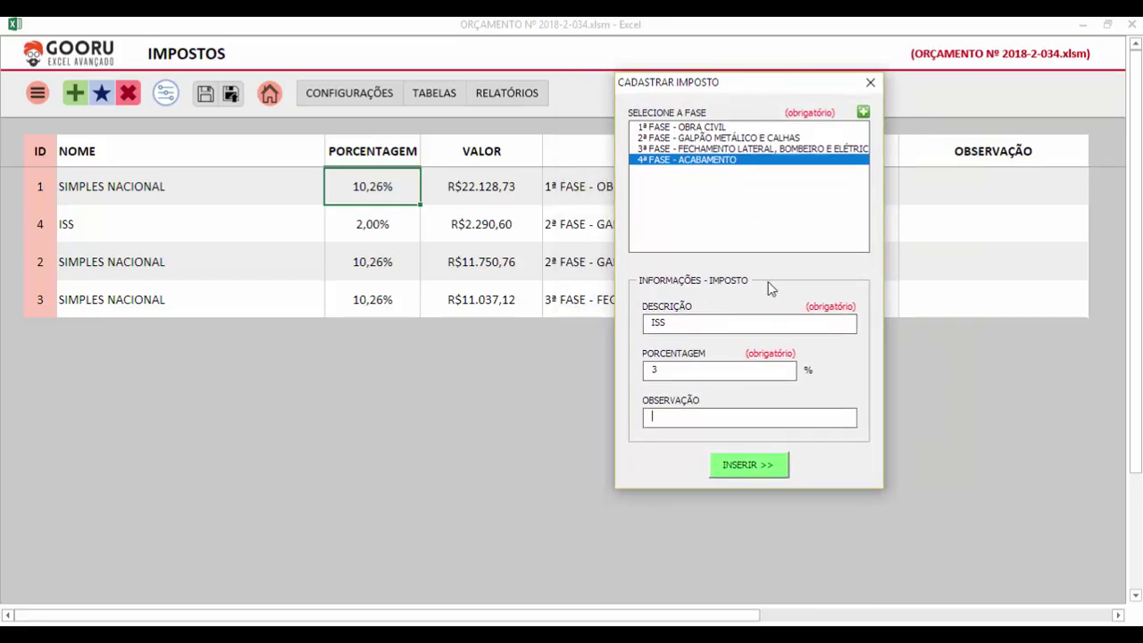
click(748, 465)
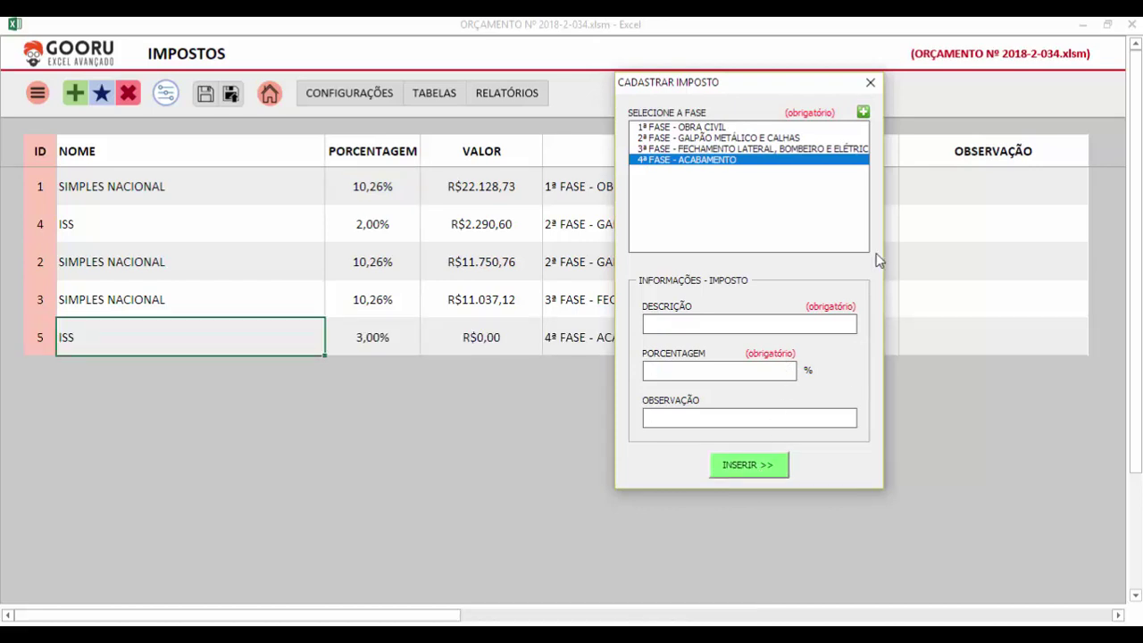
drag(828, 88, 849, 125)
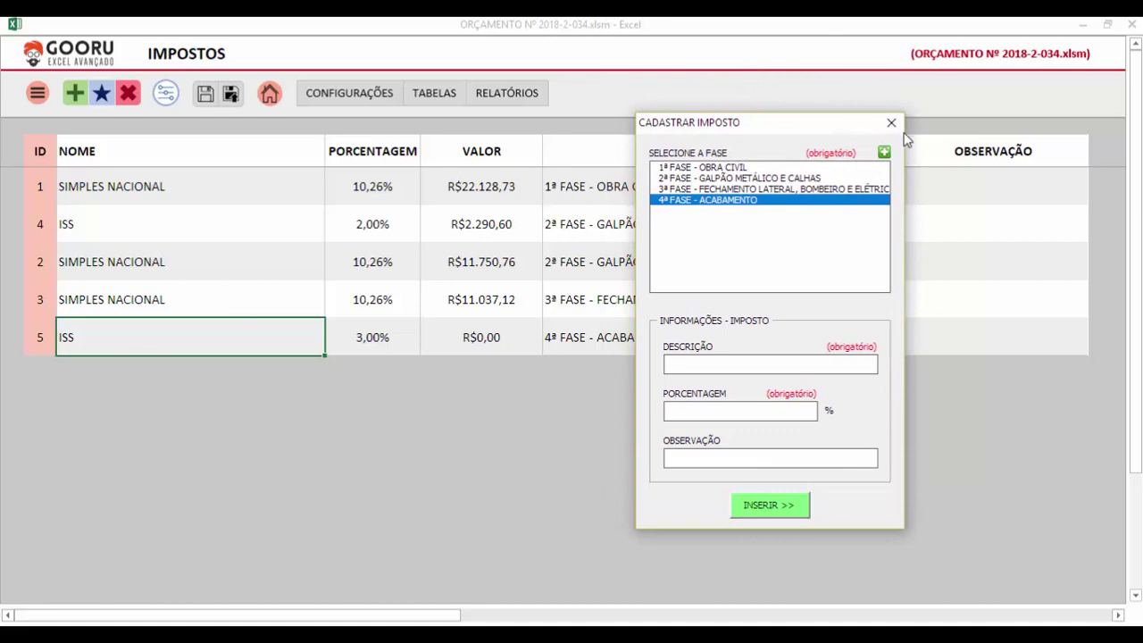
click(890, 122)
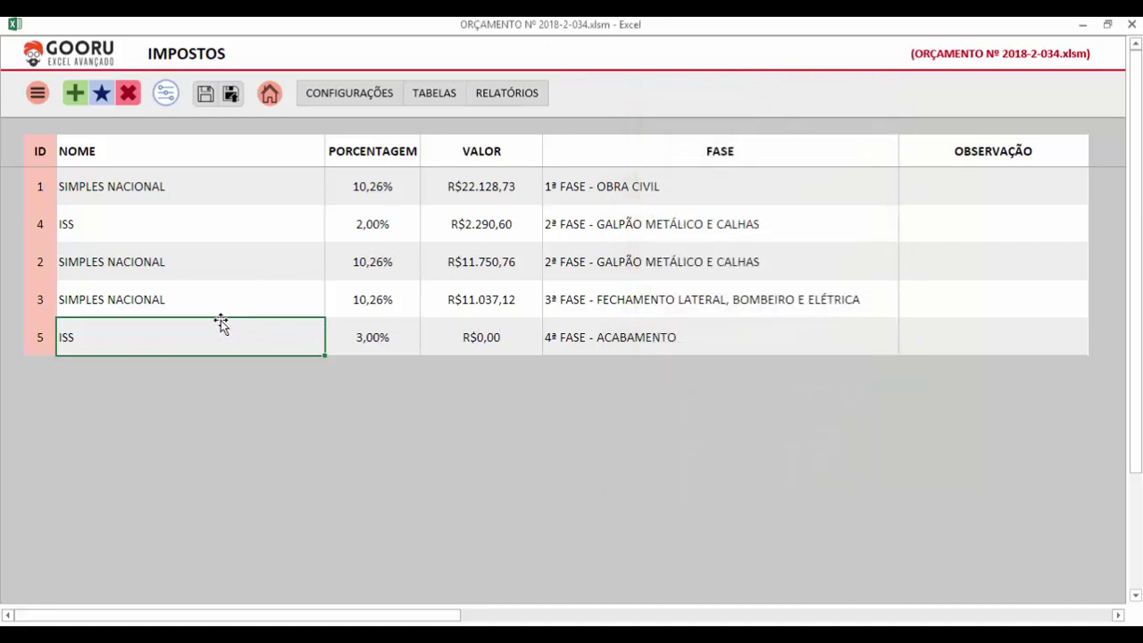
Step: Edit the ISS tax of 4ª FASE - ACABAMENTO, setting its description to SIMPLES NACIONAL and its percentage to 10,26%
click(613, 344)
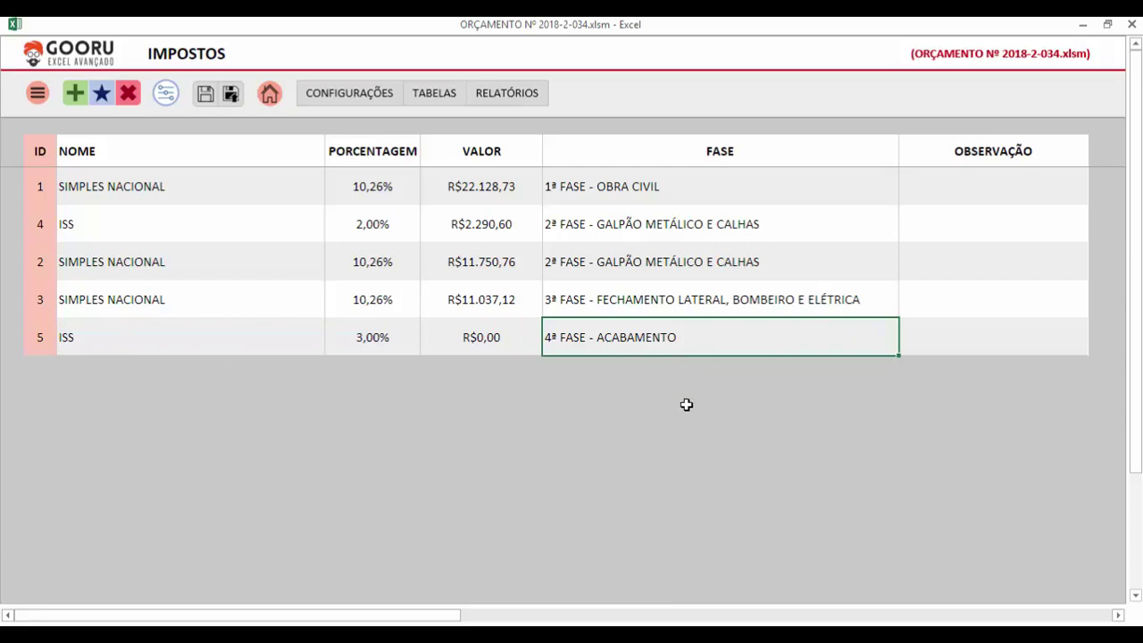
click(480, 335)
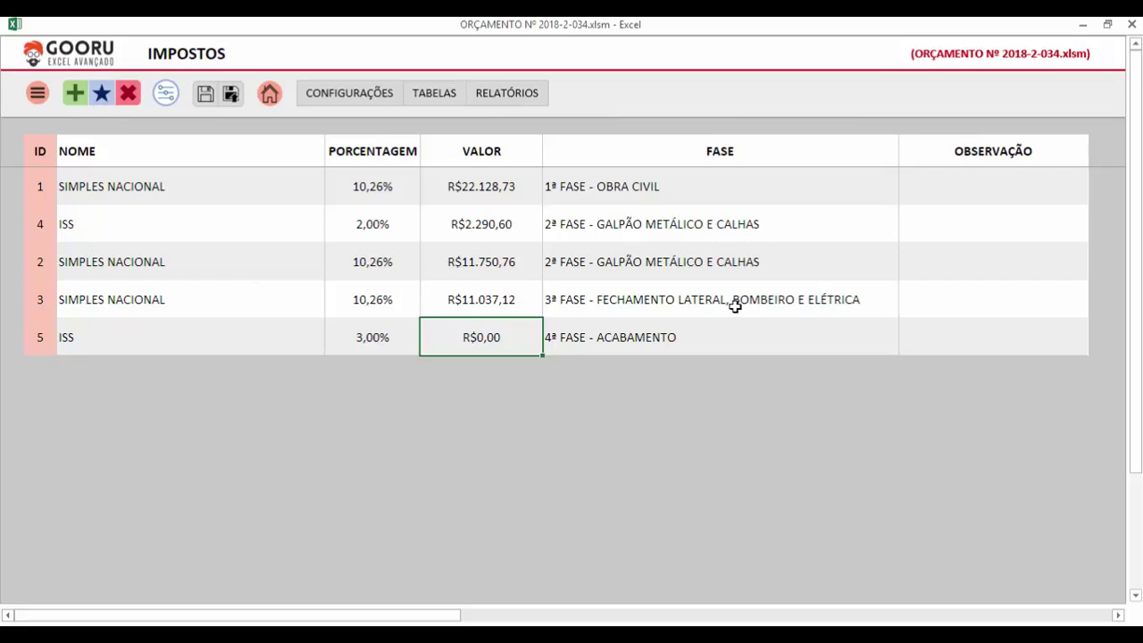
click(127, 324)
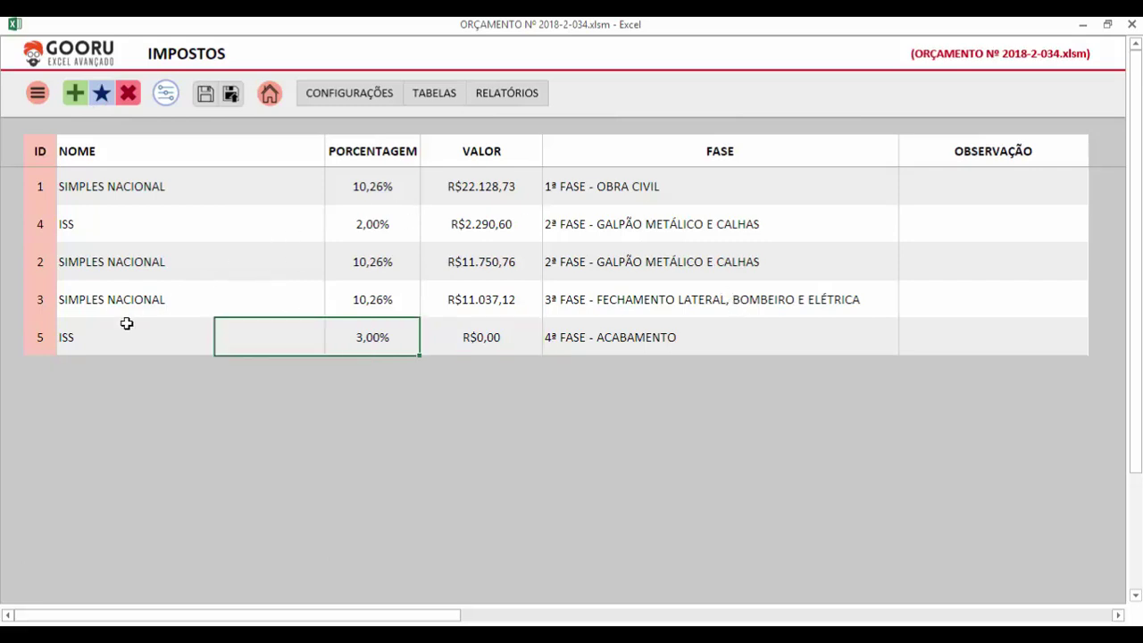
click(271, 309)
click(365, 300)
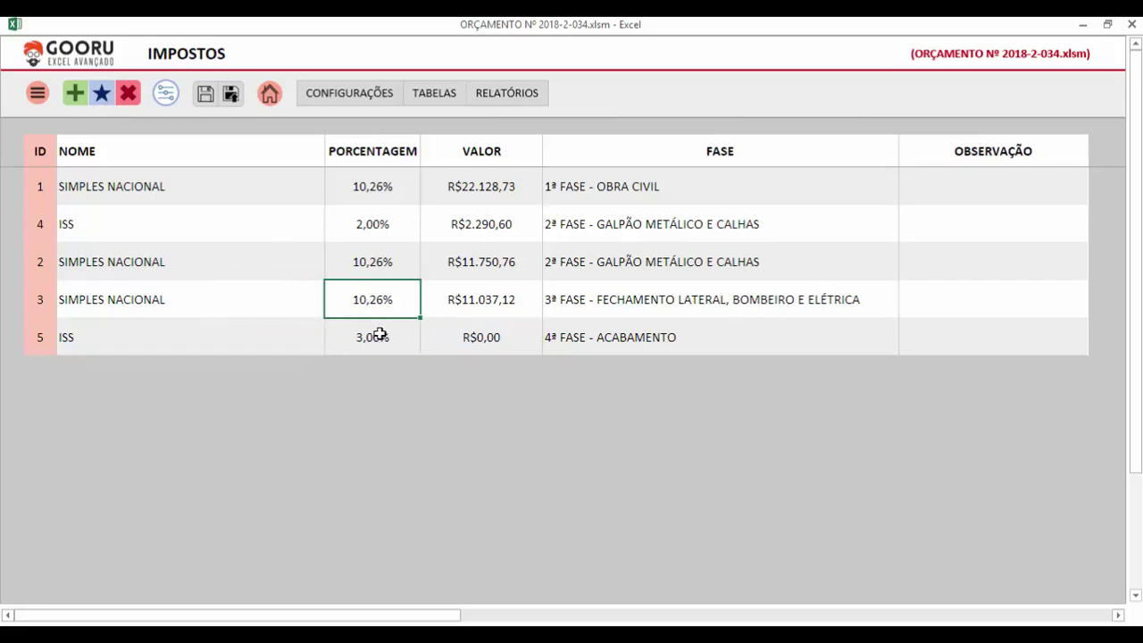
click(378, 331)
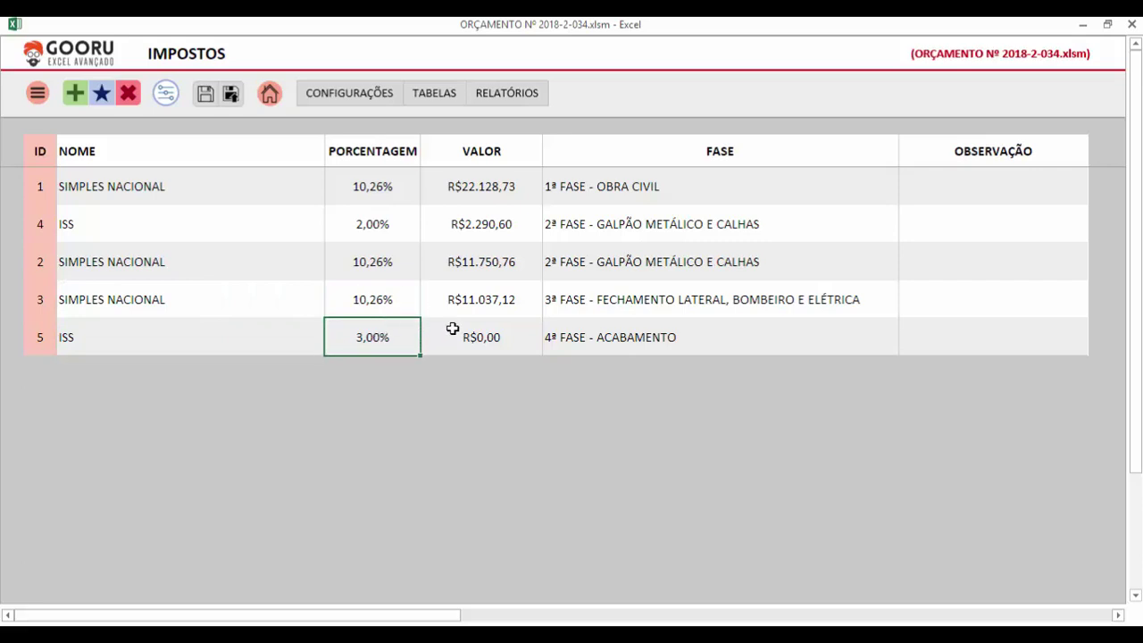
click(102, 93)
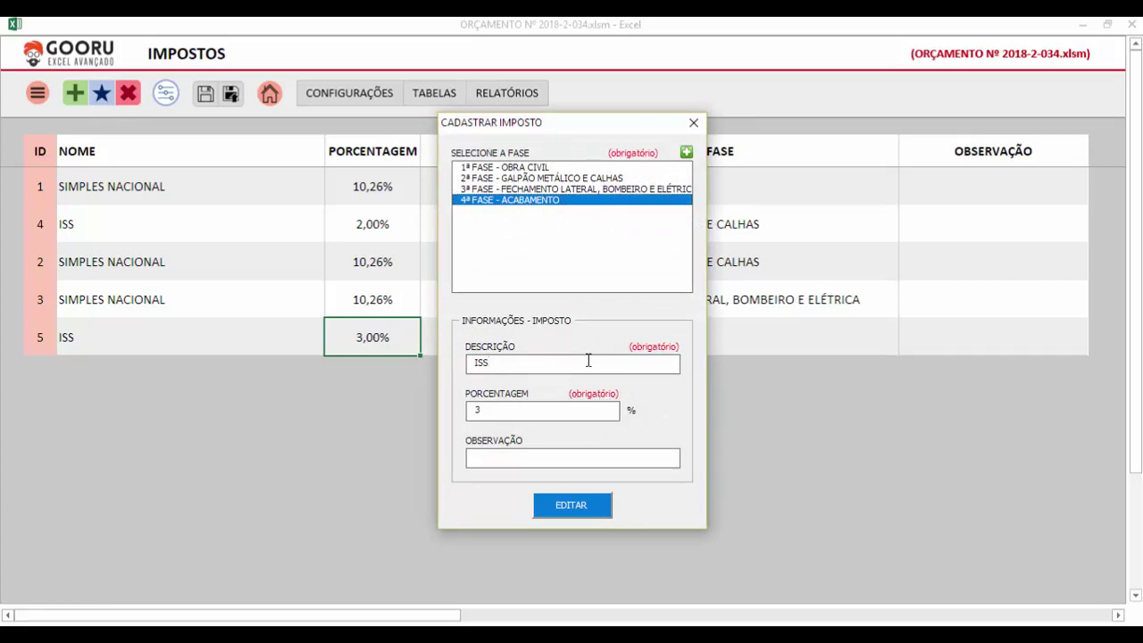
drag(507, 365, 421, 354)
text(SIMPLES NACIONAL)
drag(502, 412, 428, 412)
click(581, 513)
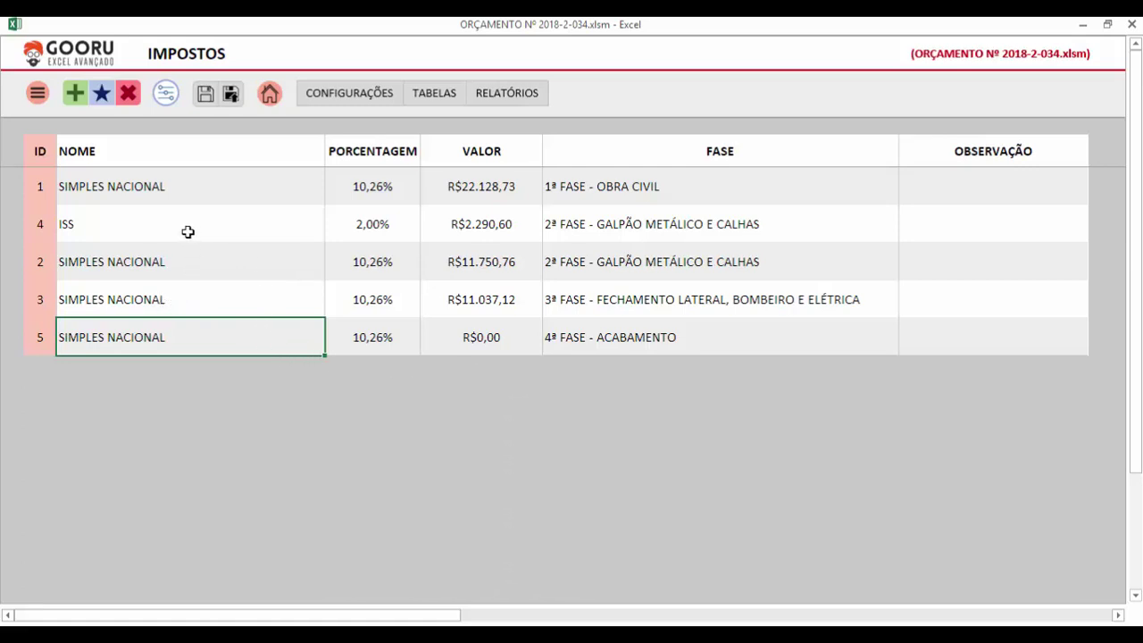
Step: Delete the SIMPLES NACIONAL tax belonging to 4ª FASE - ACABAMENTO from the table
drag(140, 226, 305, 310)
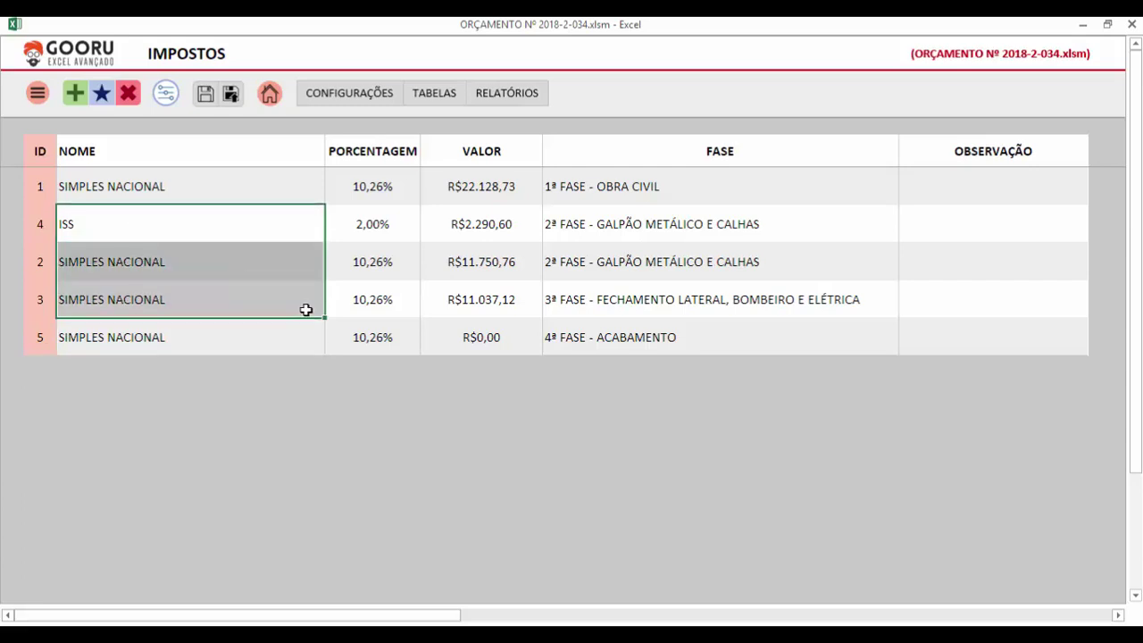
drag(224, 224, 385, 300)
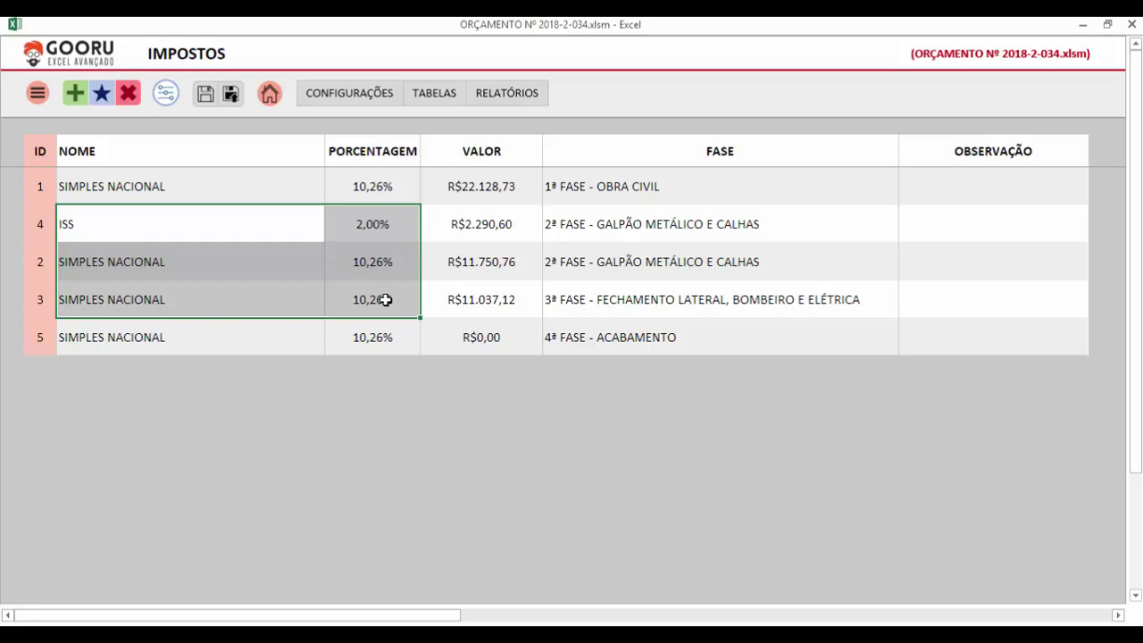
click(94, 345)
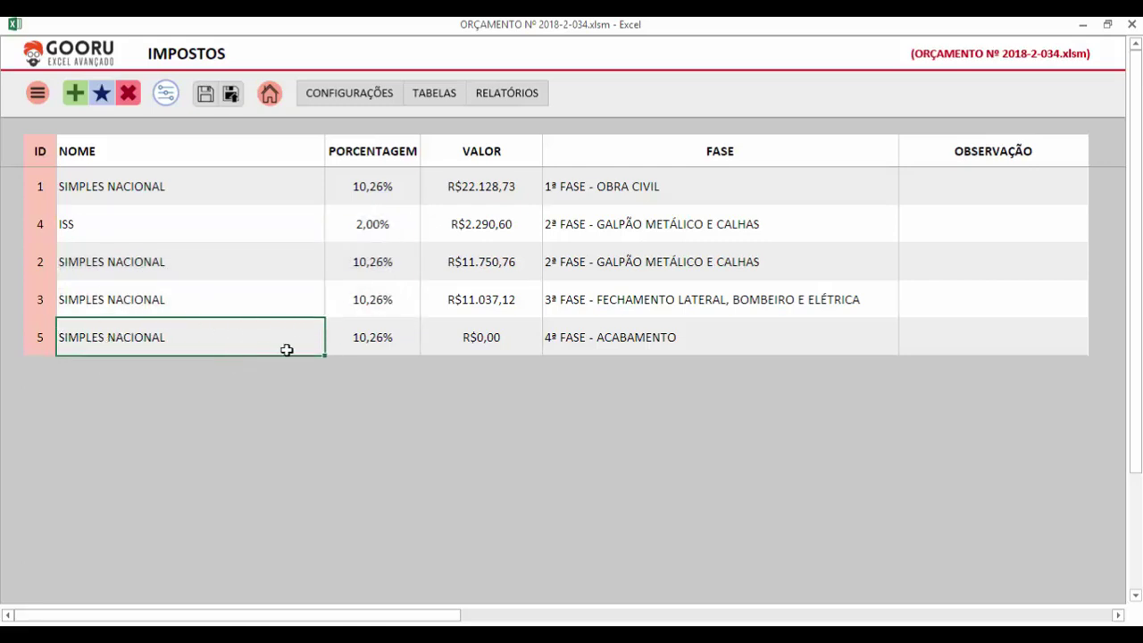
click(675, 338)
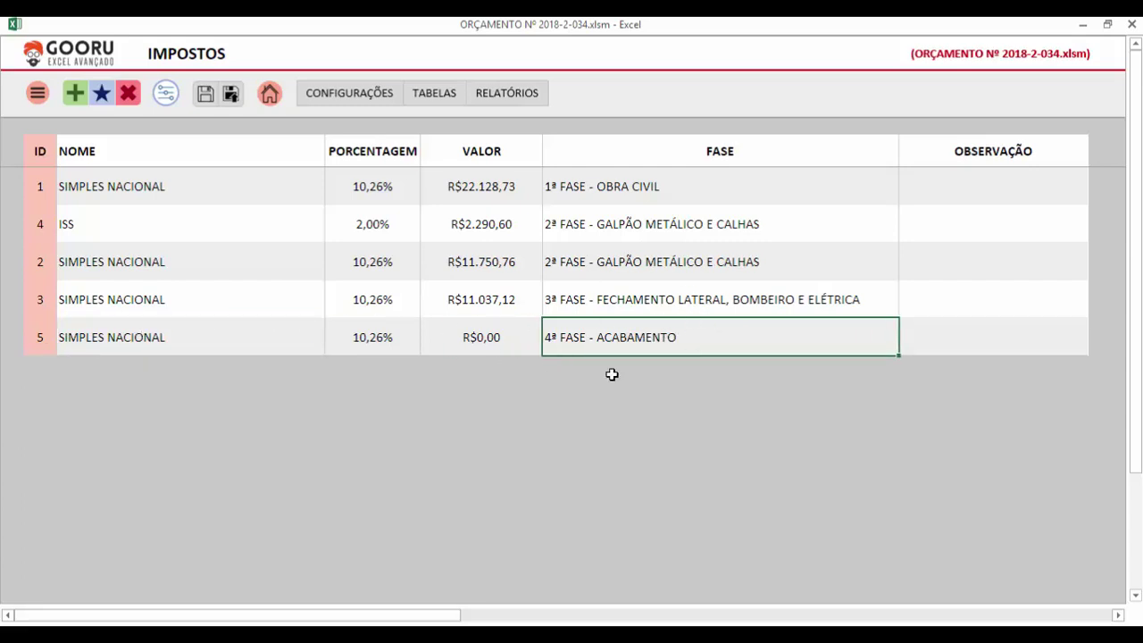
click(416, 356)
click(938, 331)
click(678, 332)
click(273, 330)
click(633, 332)
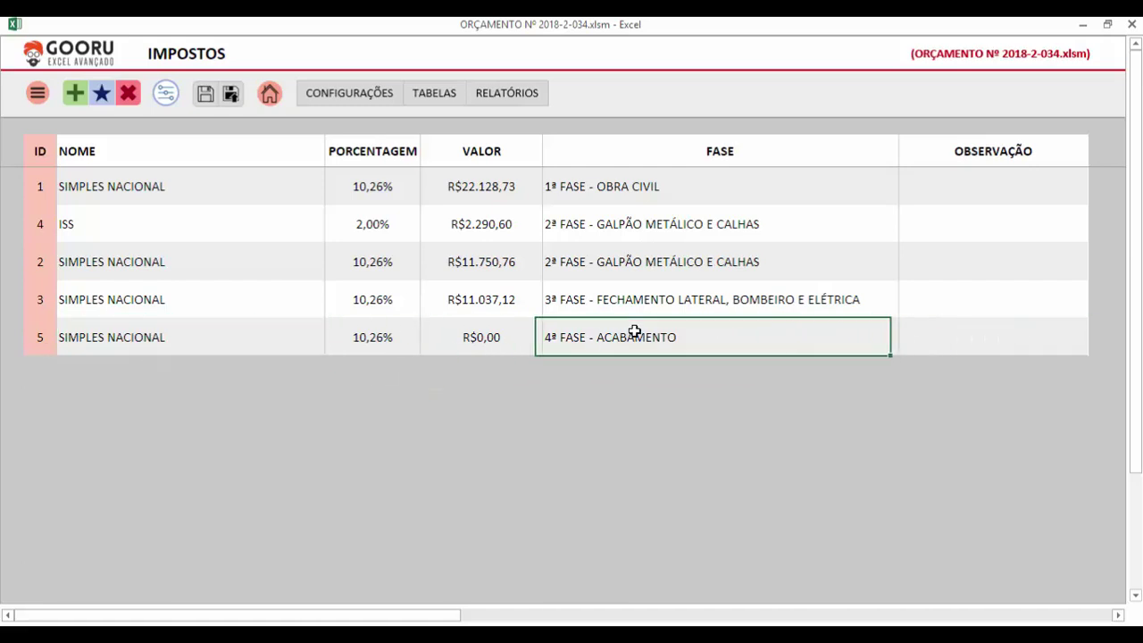
click(129, 95)
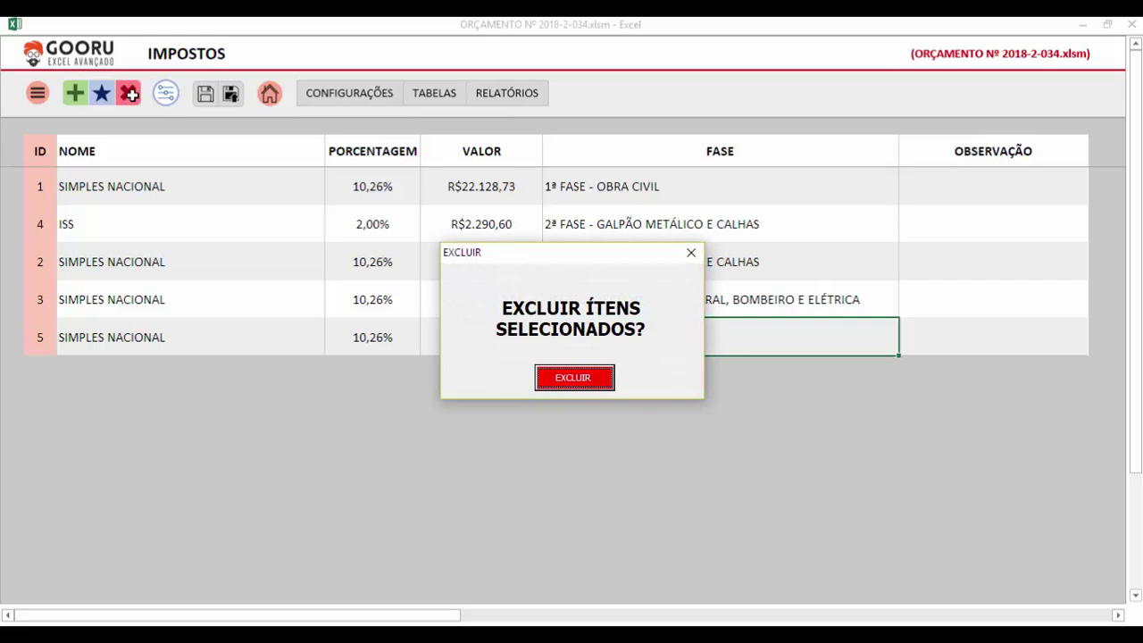
click(582, 379)
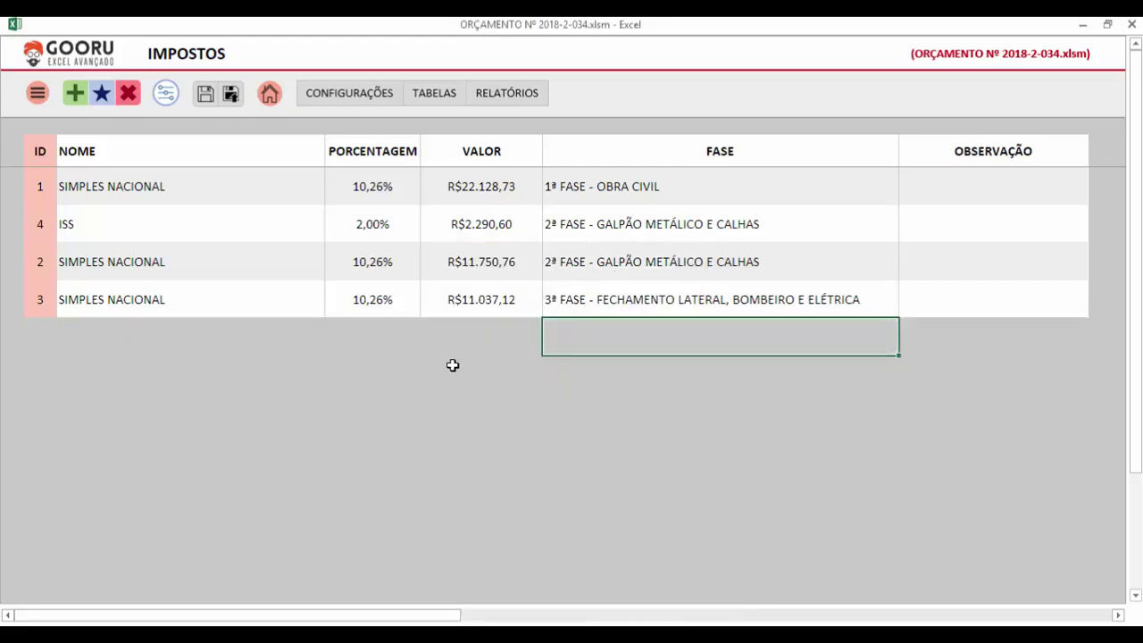
Step: Filter the taxes by the phase 1ª FASE - OBRA CIVIL, keeping the filter form clear of the table
click(161, 105)
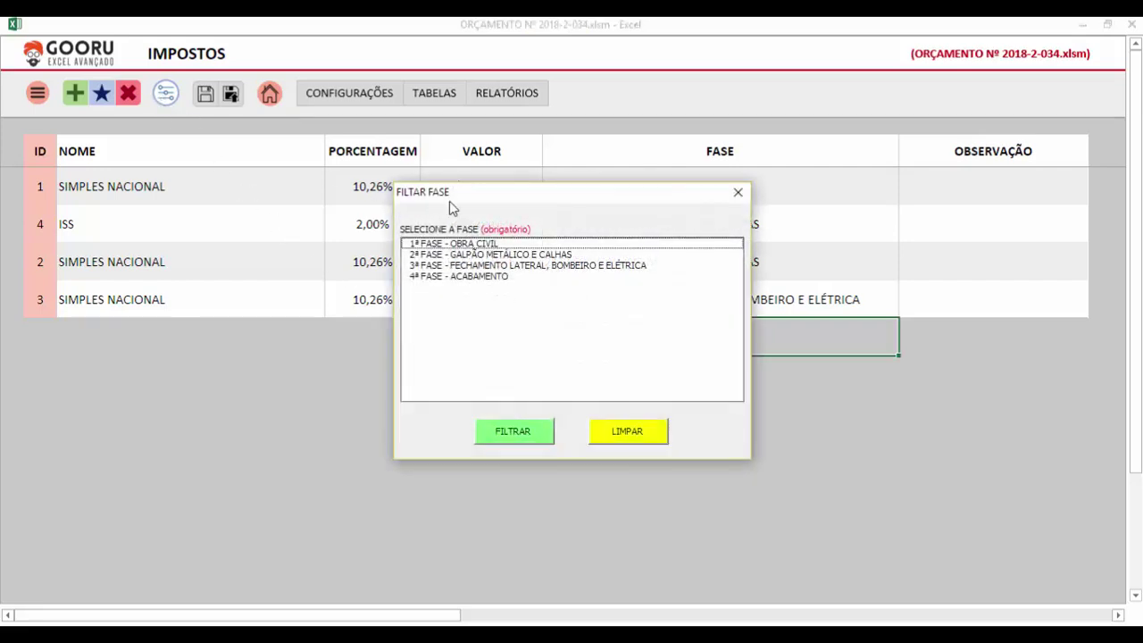
drag(560, 204, 609, 152)
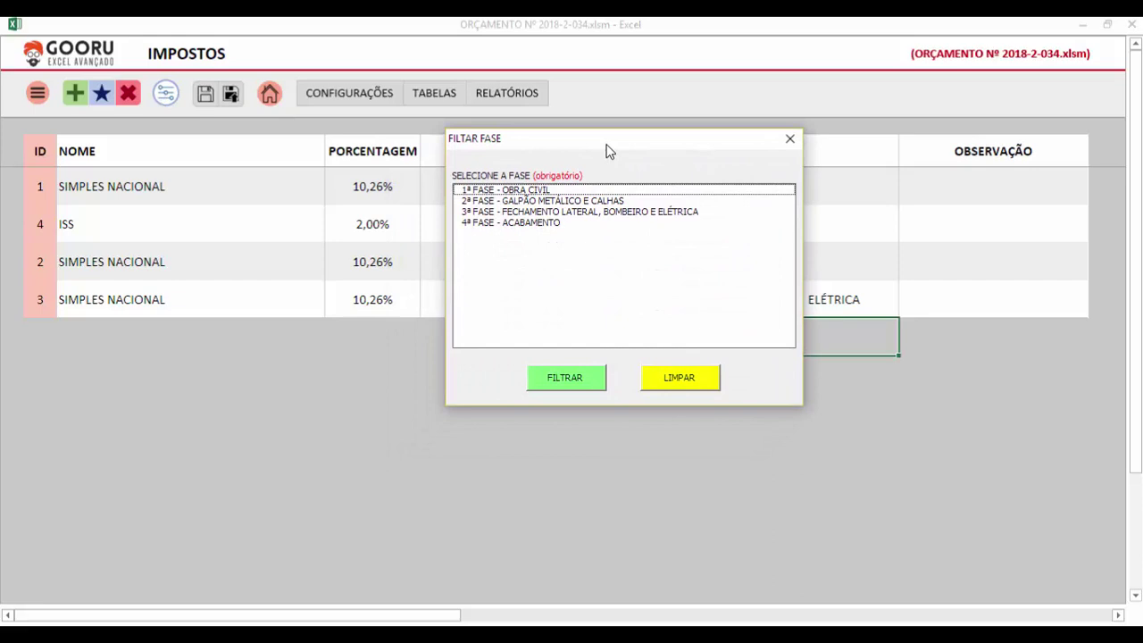
click(488, 201)
click(480, 191)
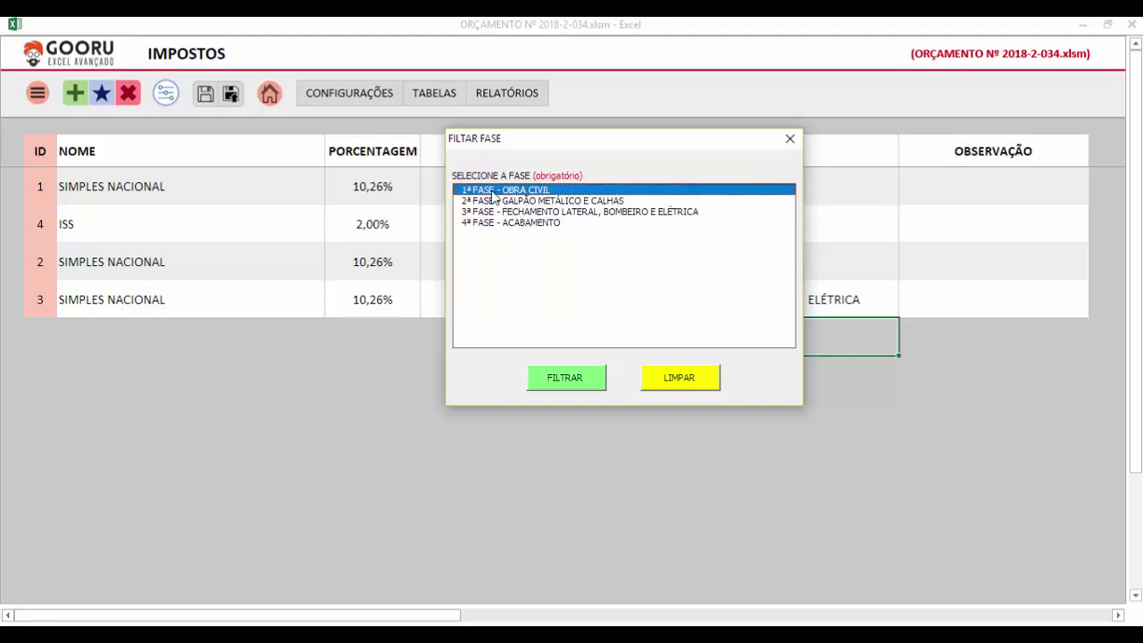
click(566, 378)
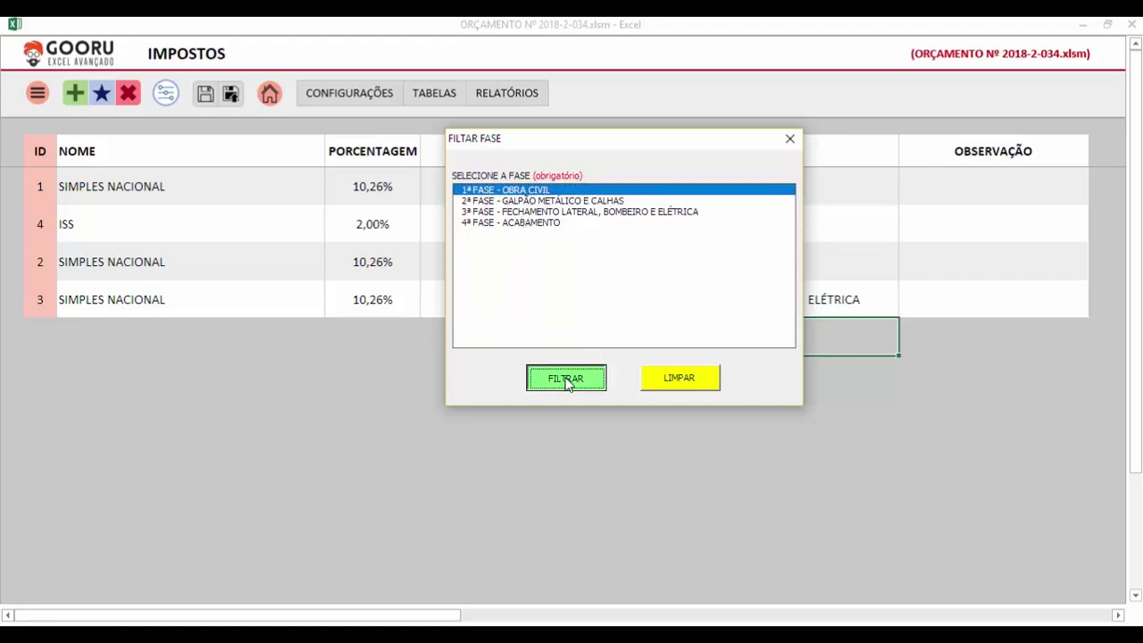
drag(607, 146, 673, 335)
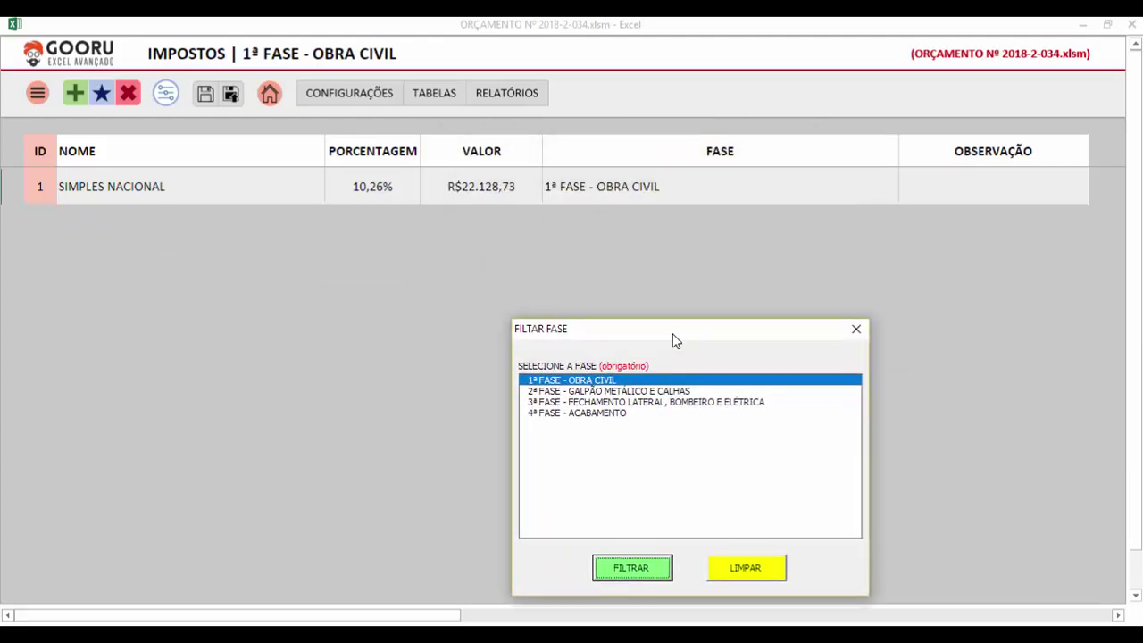
drag(675, 332, 722, 183)
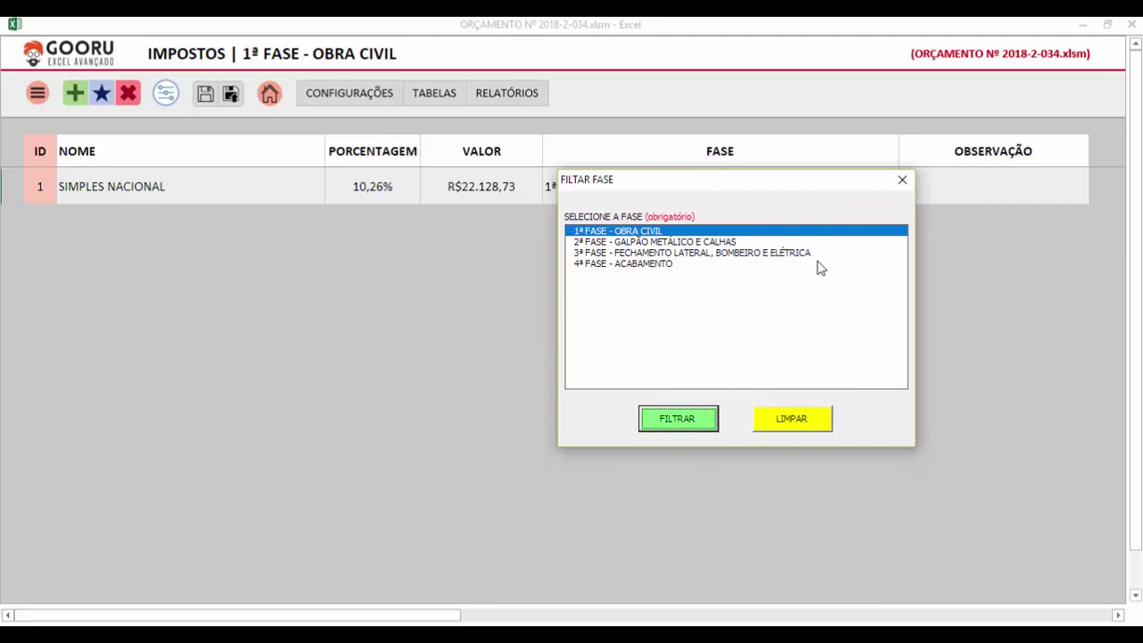
Step: Clear the phase filter, filter the taxes by 2ª FASE - GALPÃO METÁLICO E CALHAS, and close the filter form
click(797, 427)
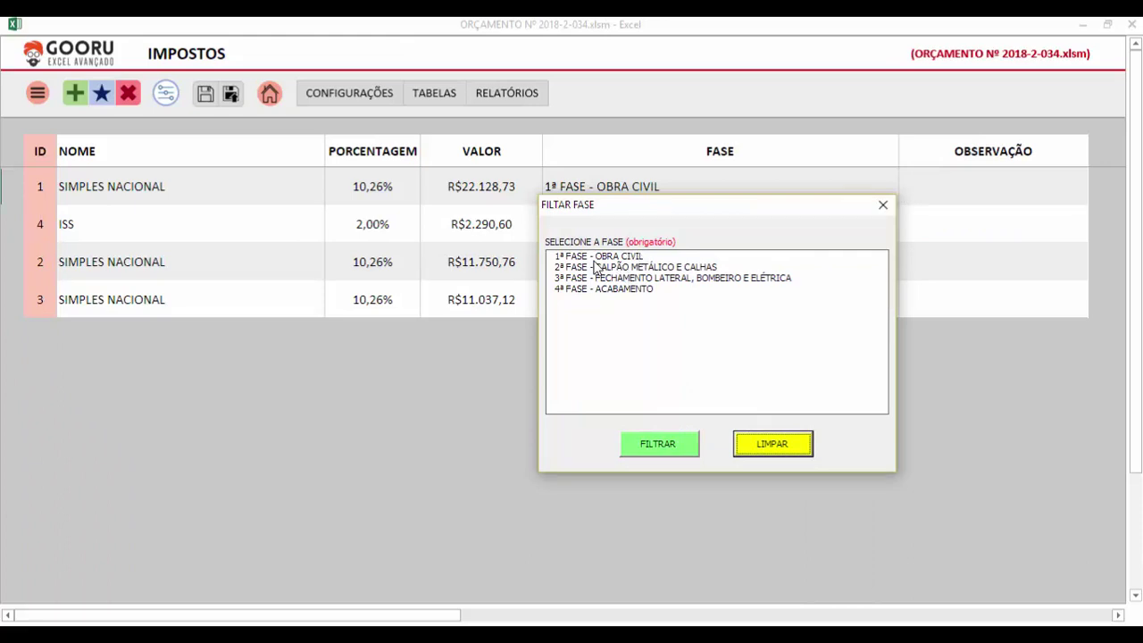
drag(626, 211, 776, 182)
click(727, 237)
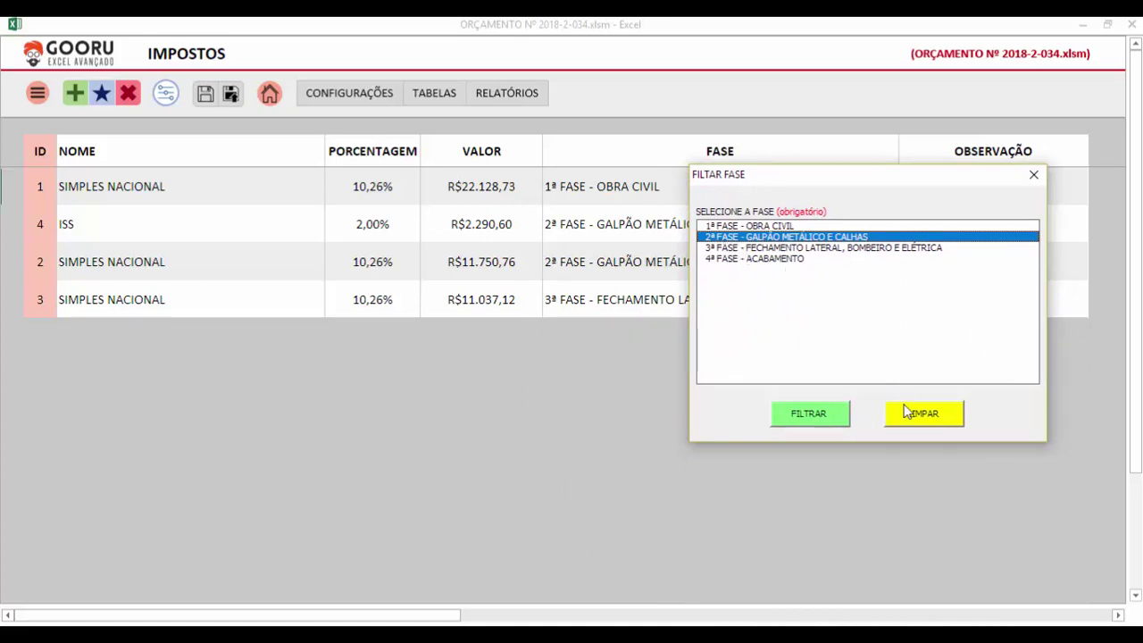
click(833, 423)
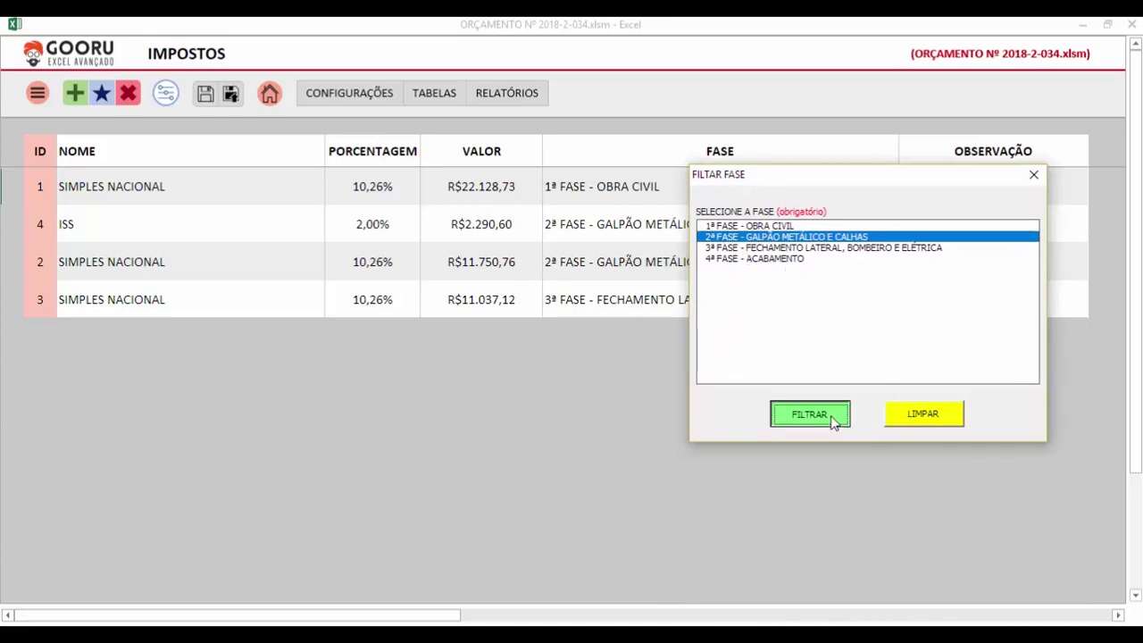
click(1033, 174)
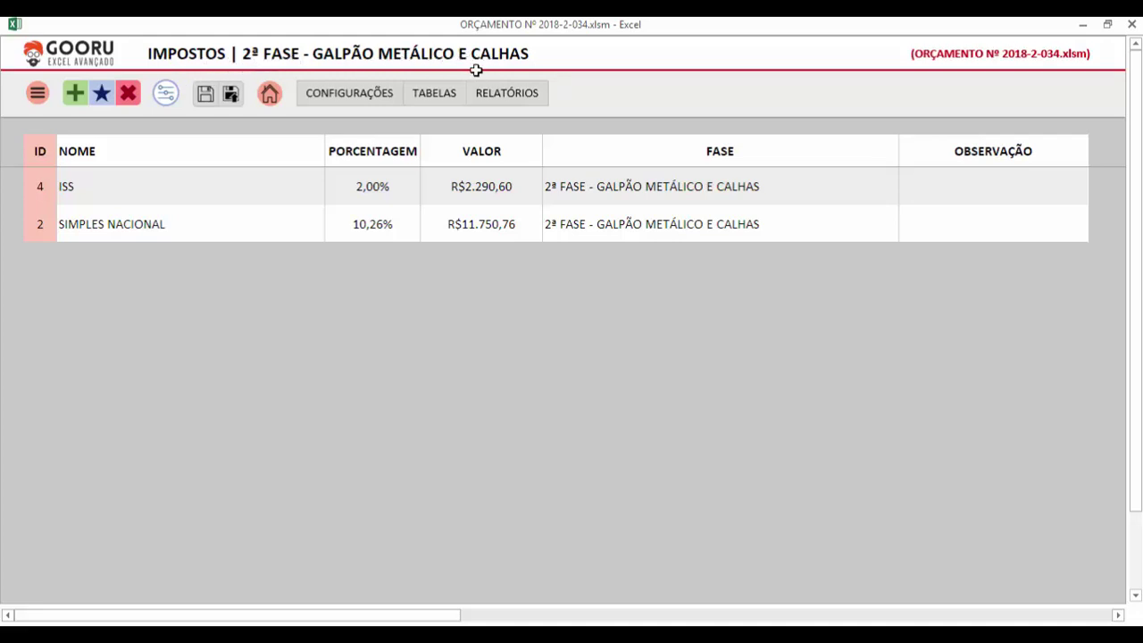
Step: View the tax registration form while the phase filter is active, and close it without registering anything
click(74, 93)
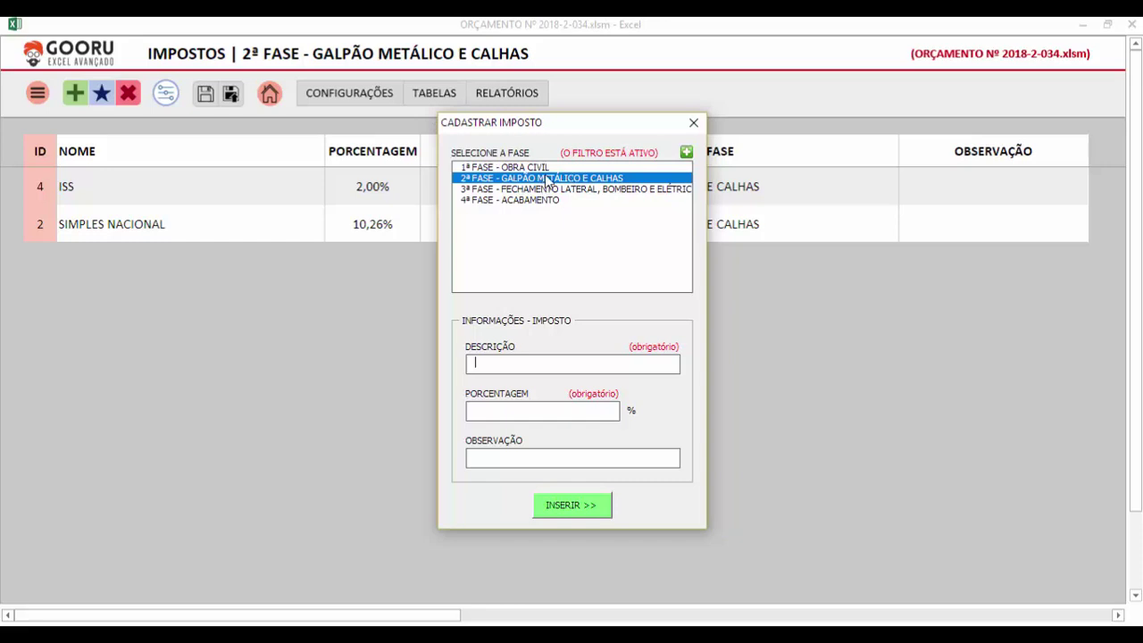
drag(554, 125, 618, 131)
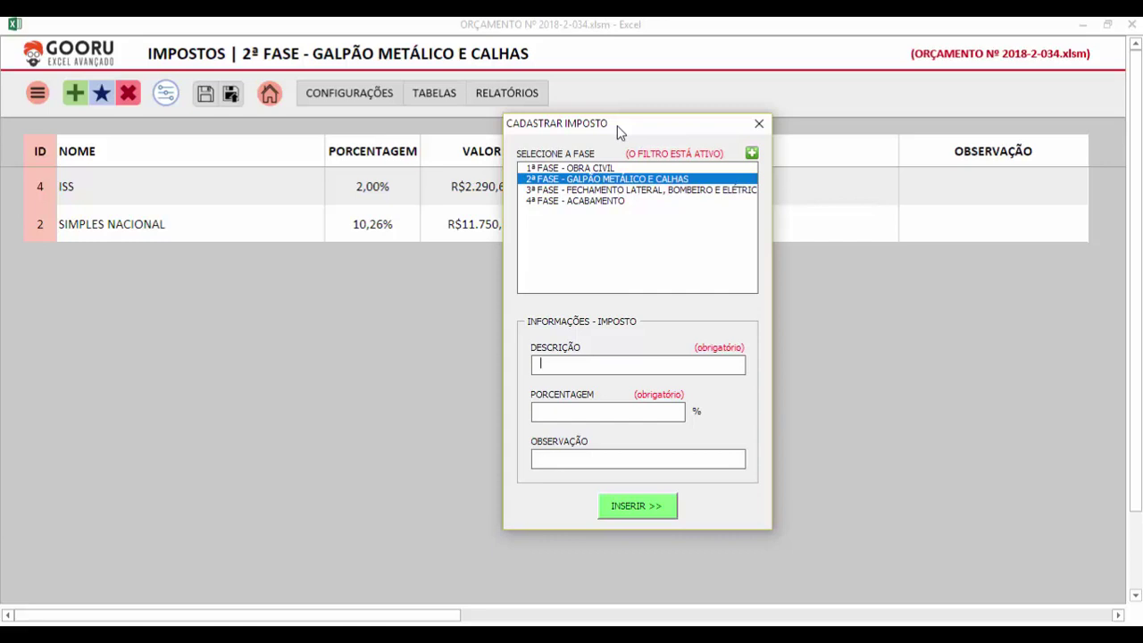
click(764, 128)
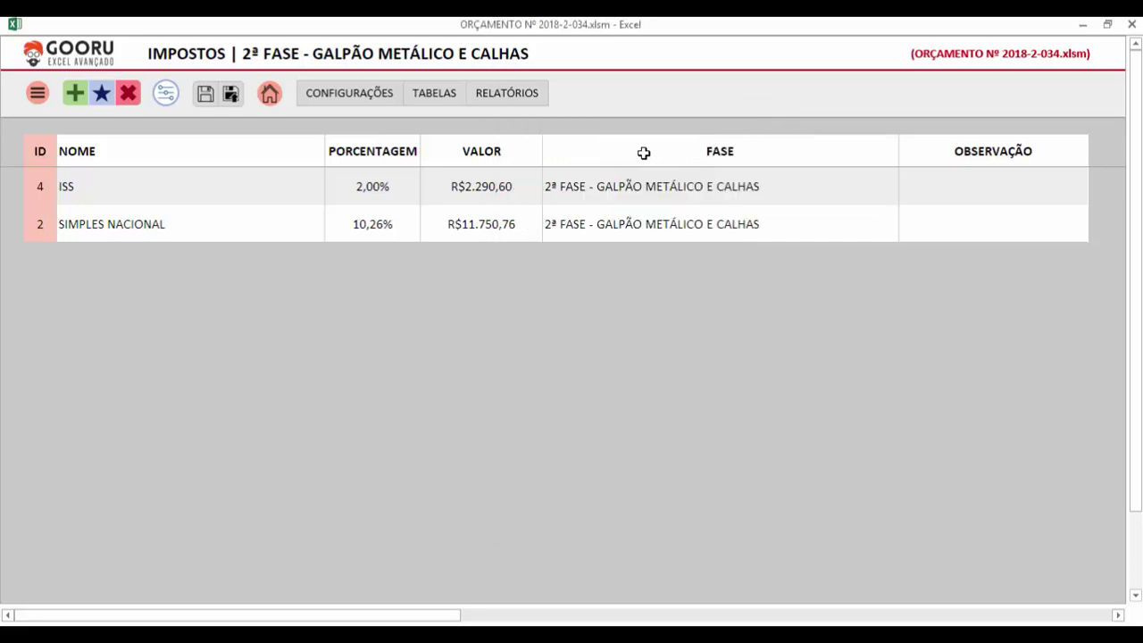
Step: Switch from the taxes to the TAXAS table of the budget workbook
click(436, 97)
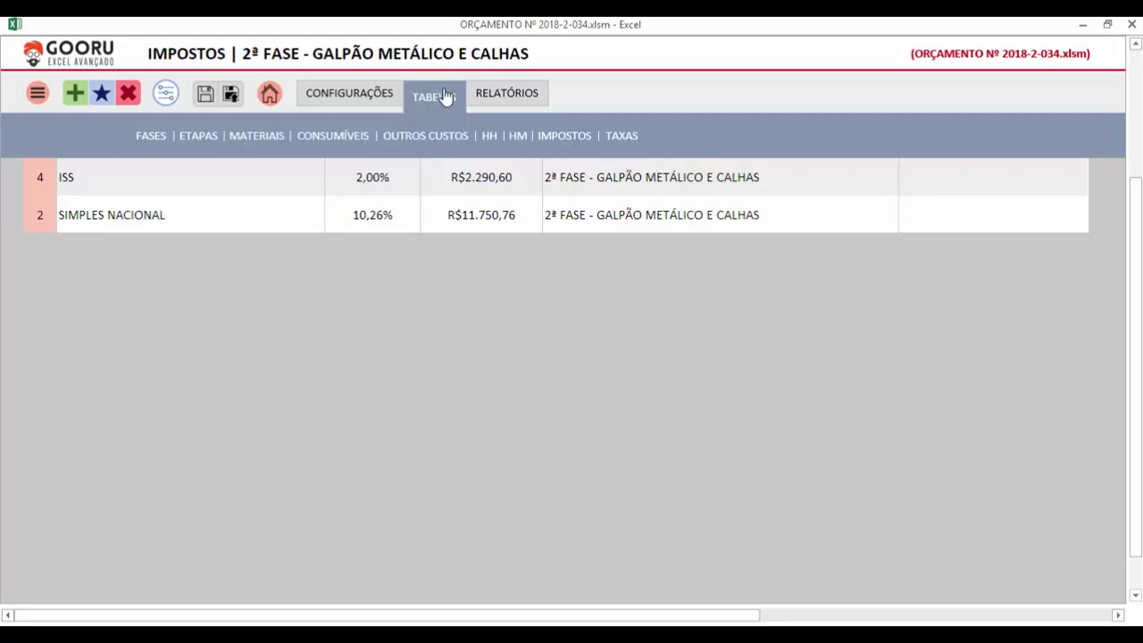
click(618, 136)
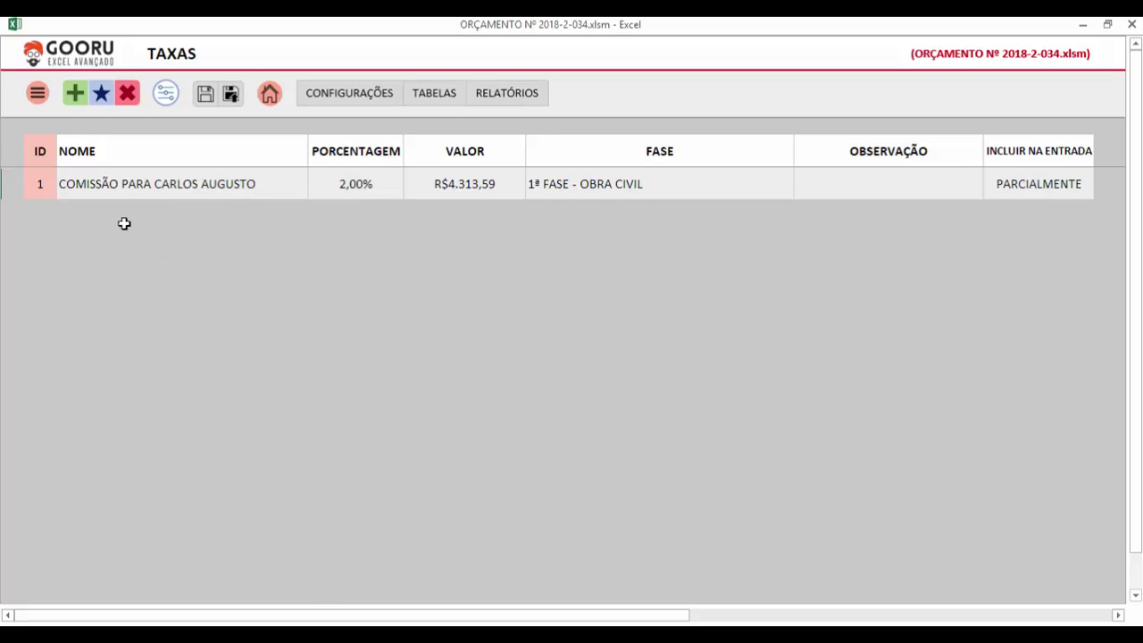
Step: Examine the TAXAS columns and the existing fee's name, percentage, value, phase and observation
click(31, 151)
click(105, 154)
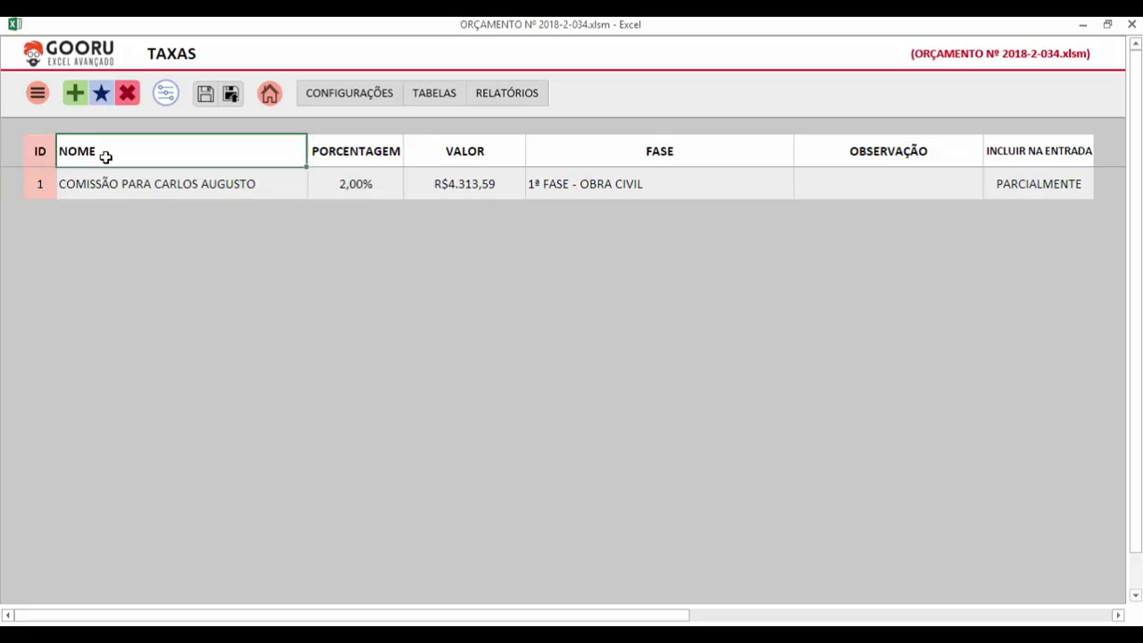
click(99, 184)
click(105, 157)
click(105, 174)
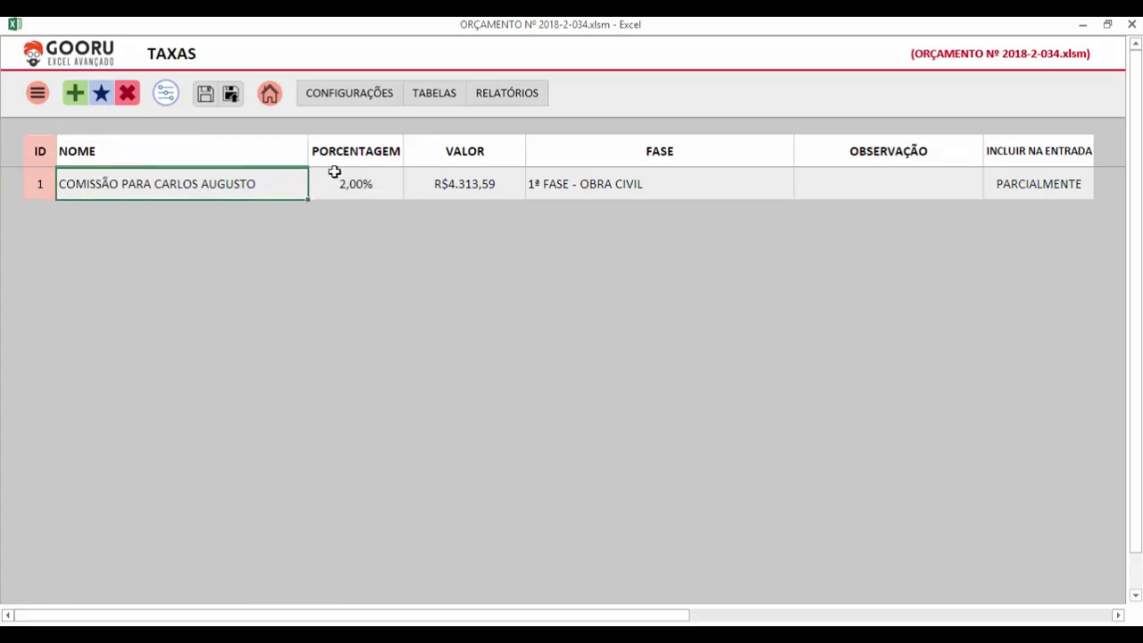
click(356, 152)
click(355, 182)
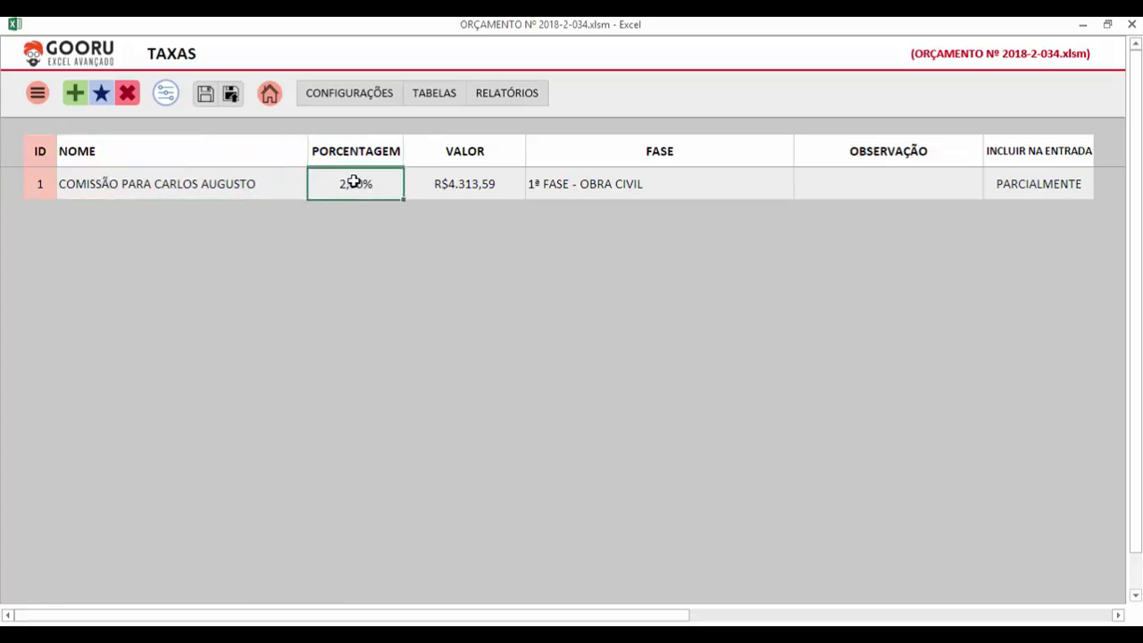
click(488, 188)
click(357, 184)
click(614, 181)
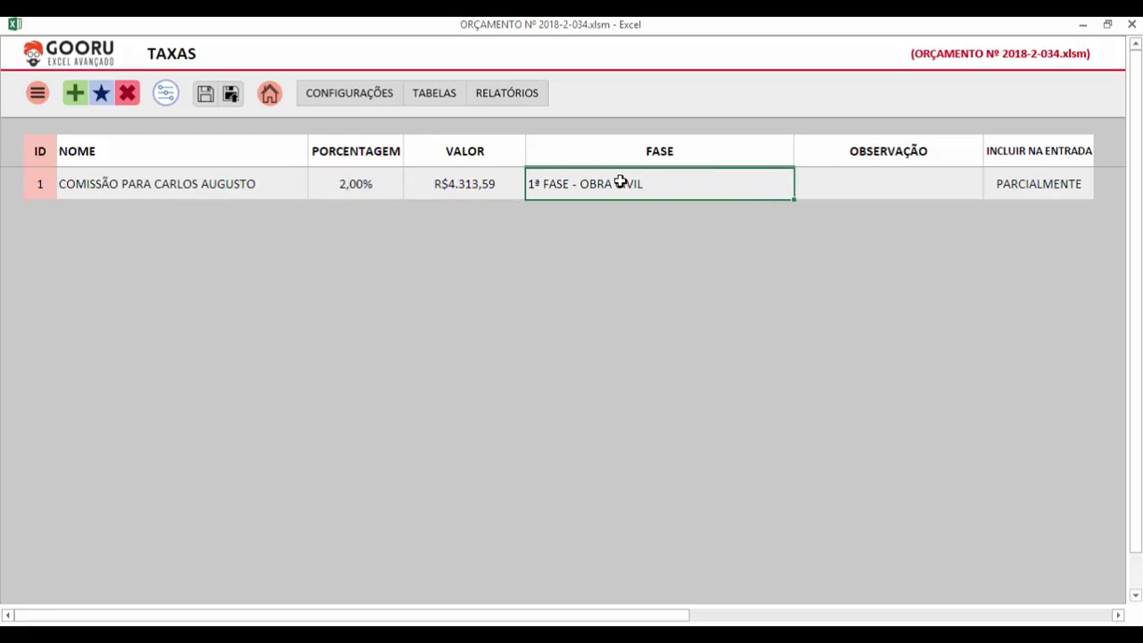
click(862, 186)
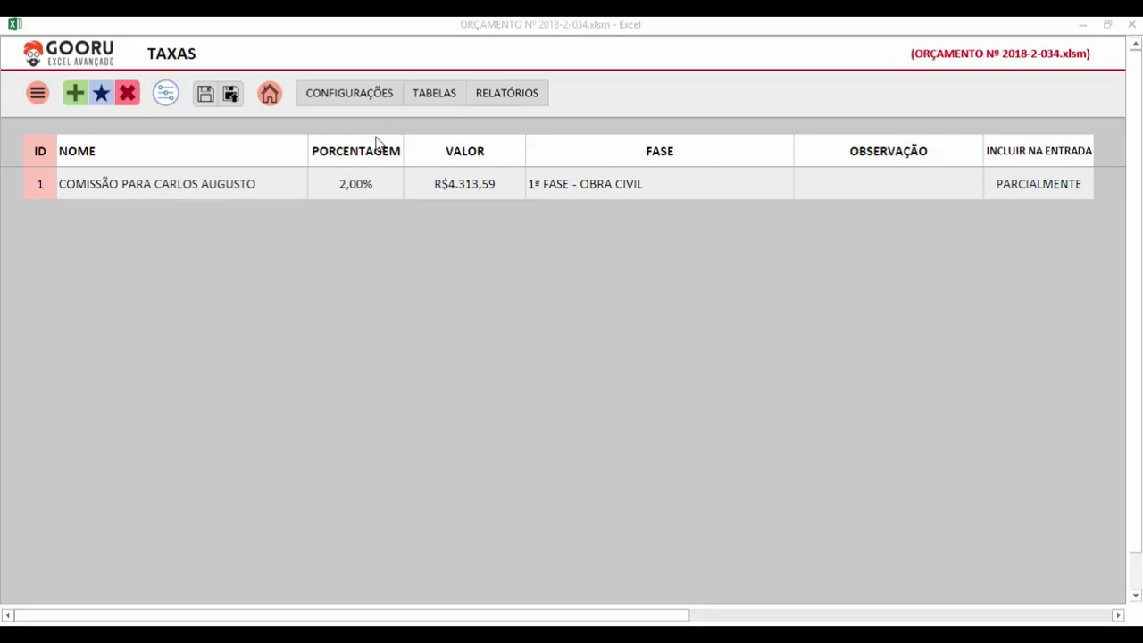
Step: Start a new fee for 4ª FASE - ACABAMENTO with description Comissionamento de vendedor and percentage 1, leaving the observation empty
click(76, 97)
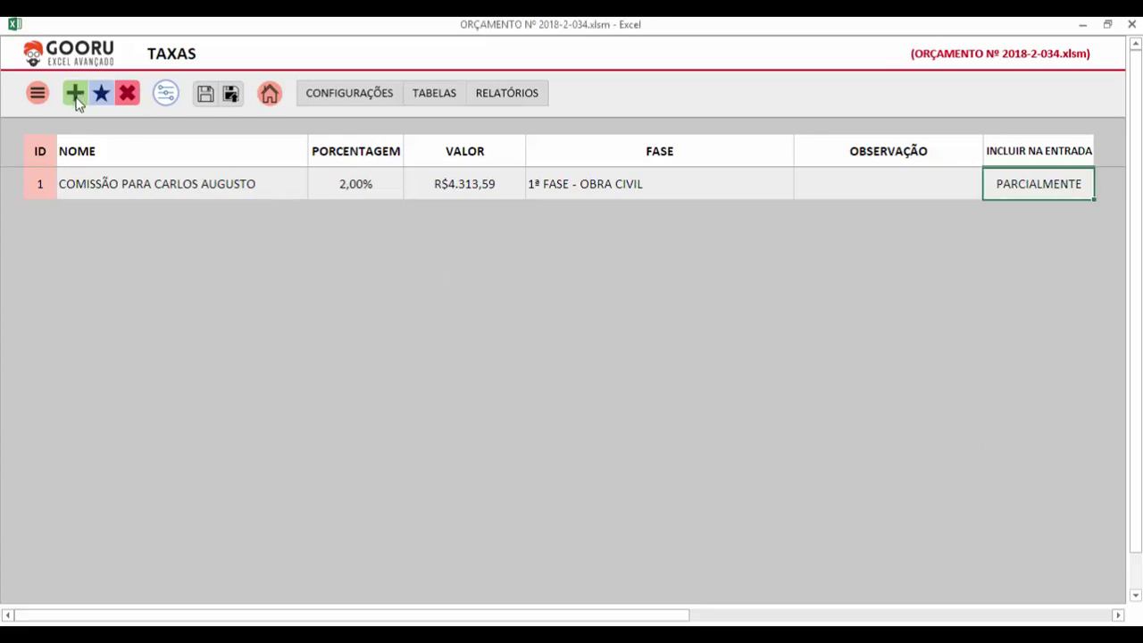
click(75, 96)
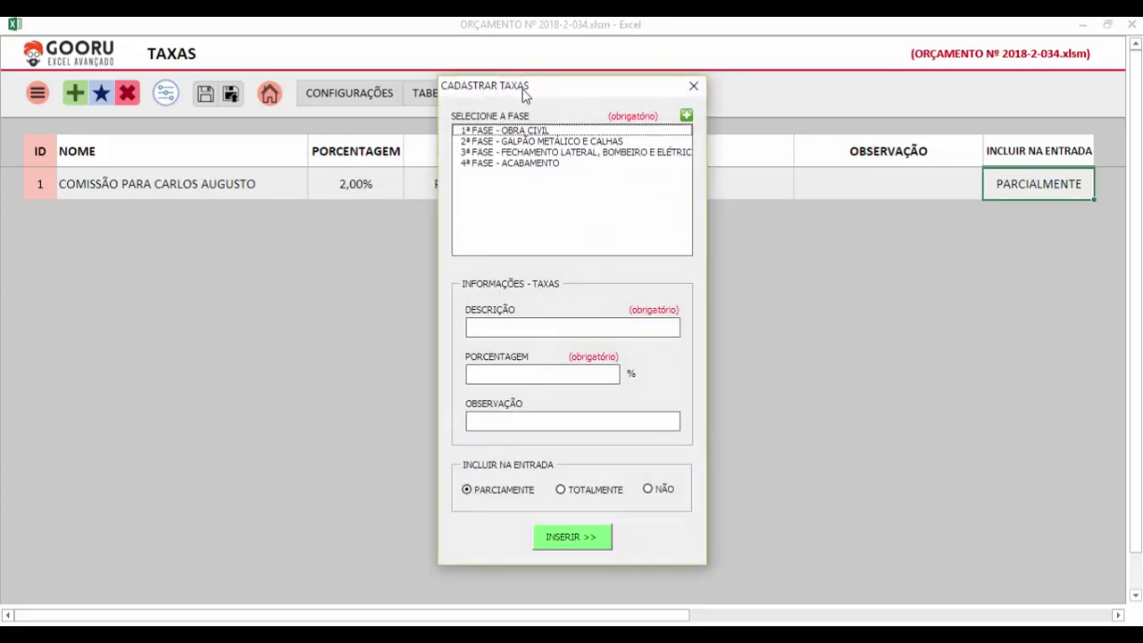
drag(526, 85, 433, 70)
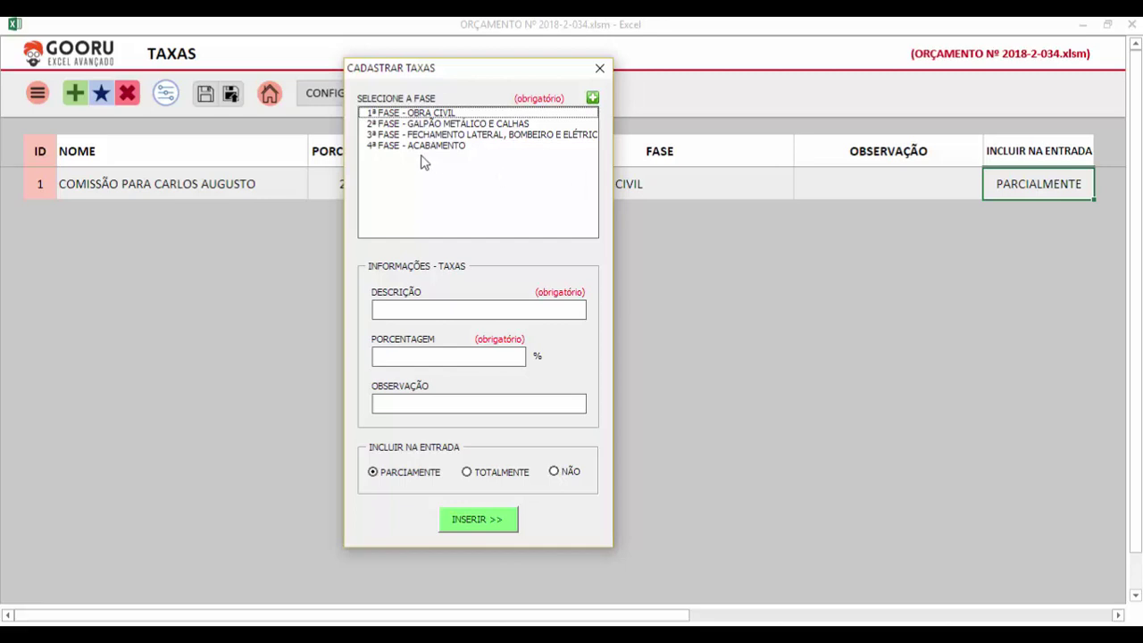
click(384, 147)
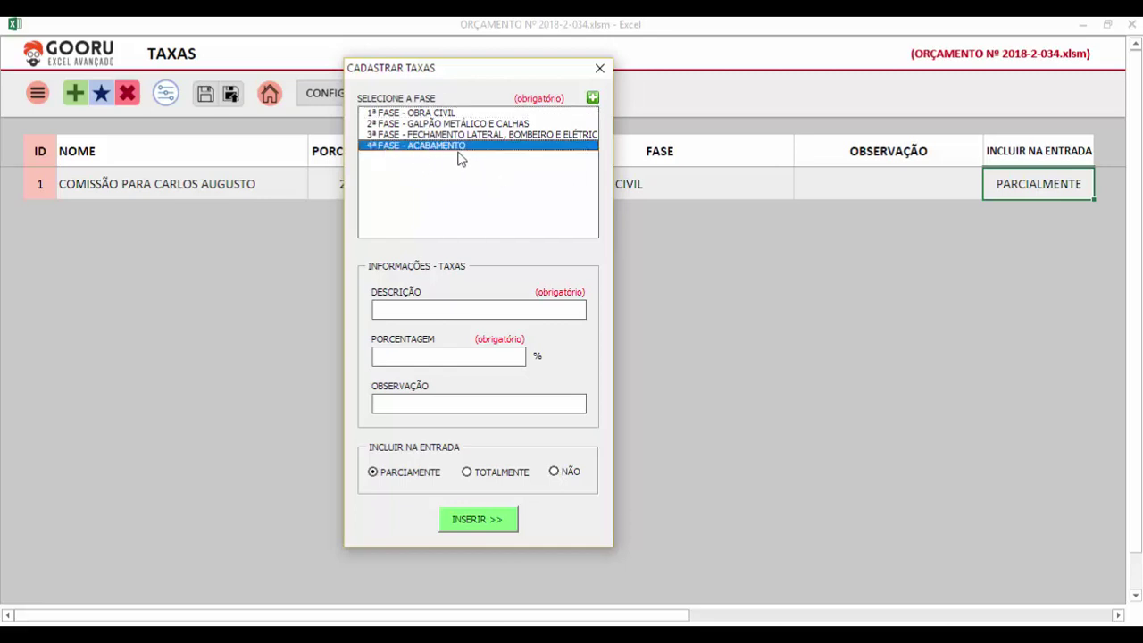
click(458, 309)
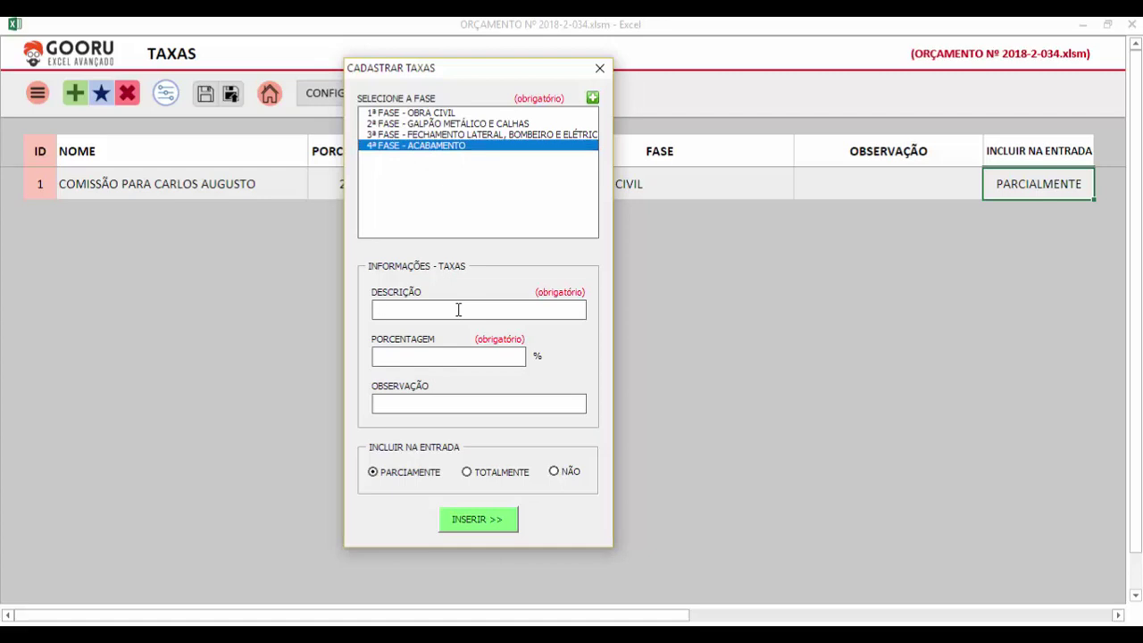
text(Comissionamento de vendedor)
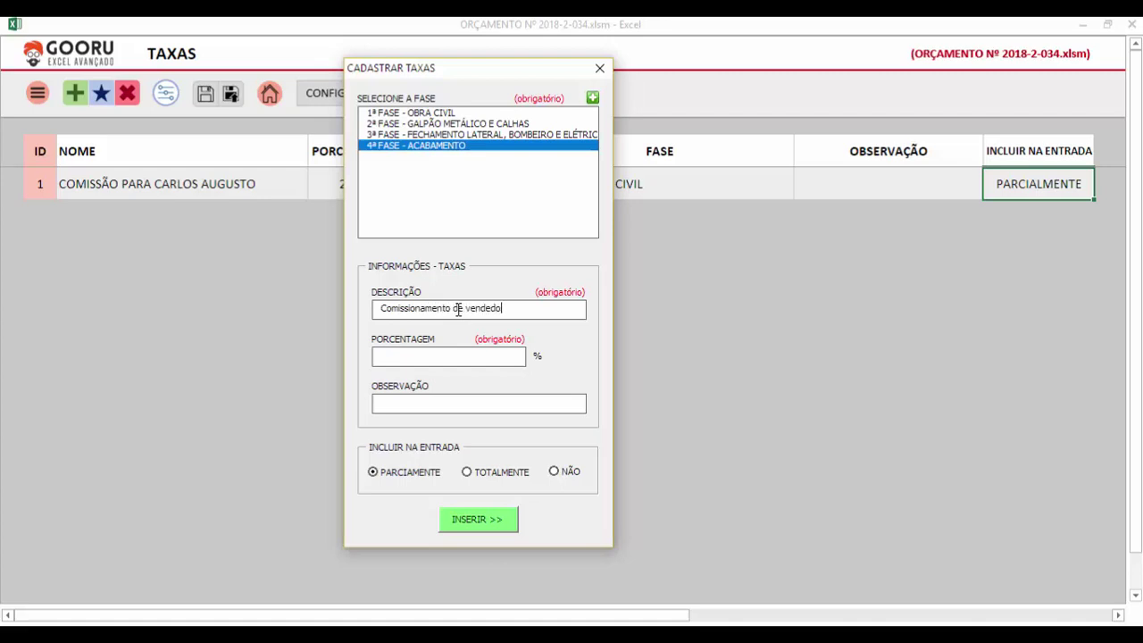
click(435, 360)
text(1)
click(496, 406)
drag(474, 75, 509, 55)
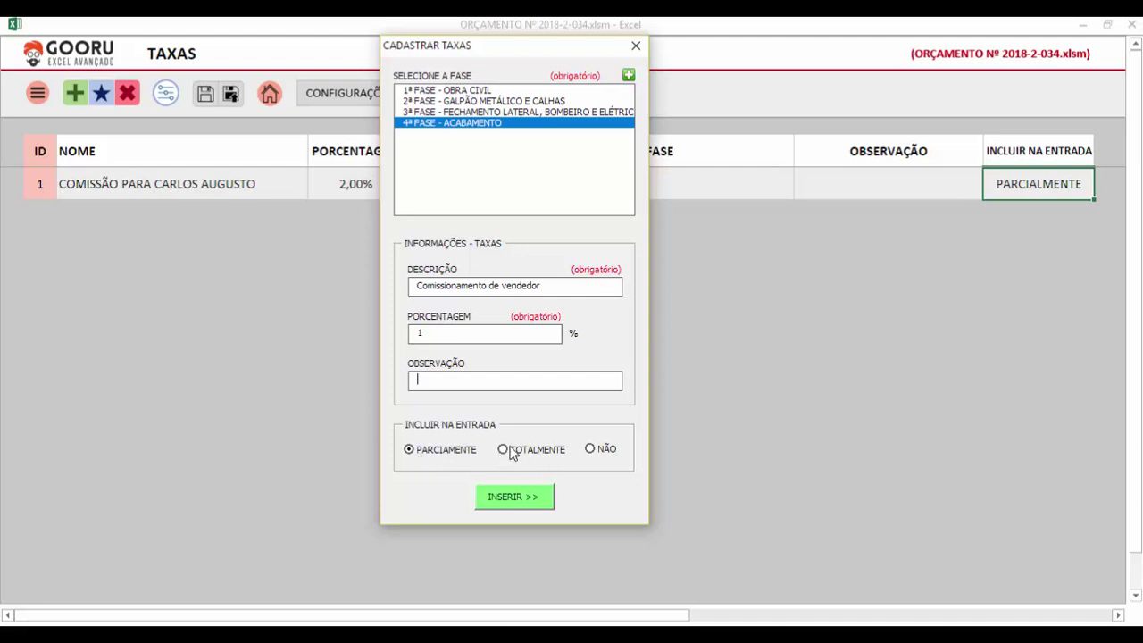
Step: Try the NÃO, TOTALMENTE and PARCIAMENTE options of INCLUIR NA ENTRADA for the new fee
click(598, 447)
click(523, 455)
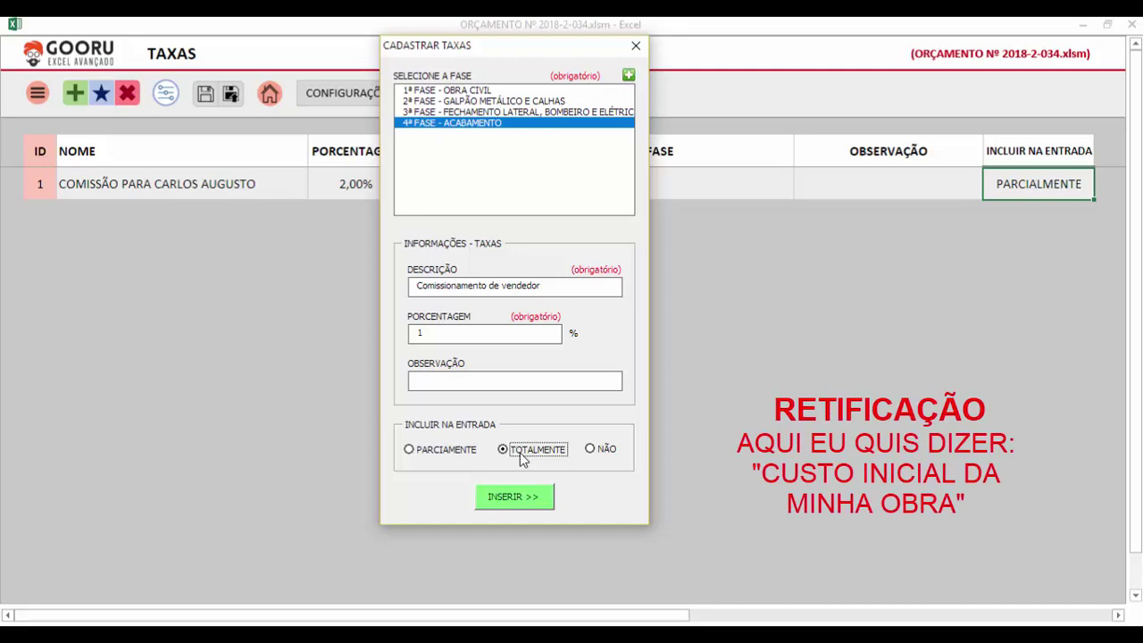
click(453, 452)
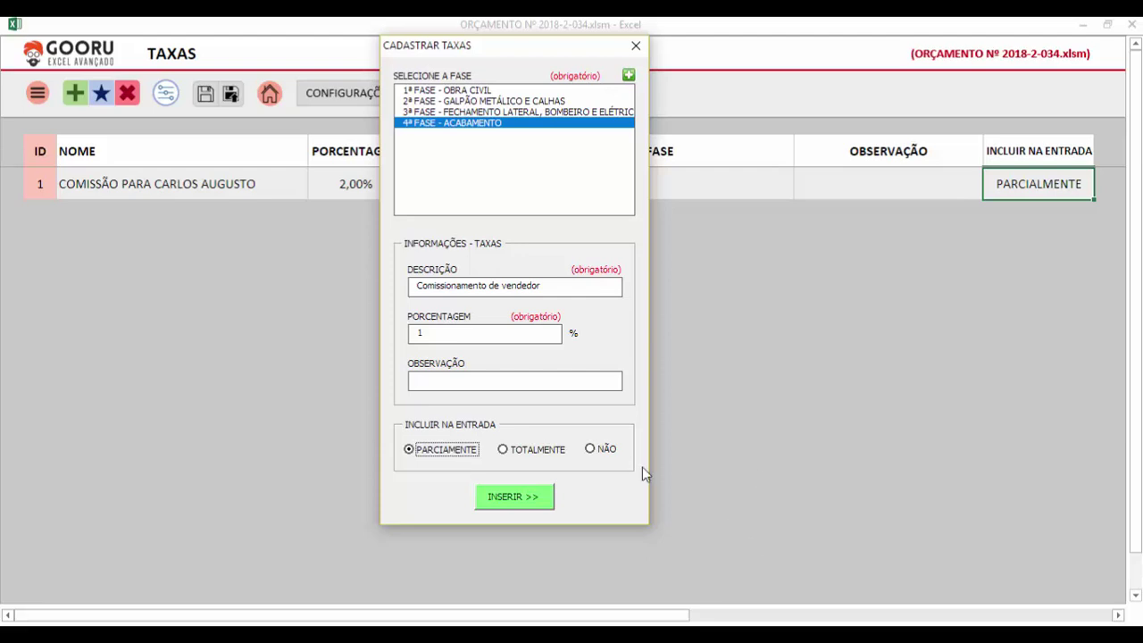
click(605, 448)
click(531, 455)
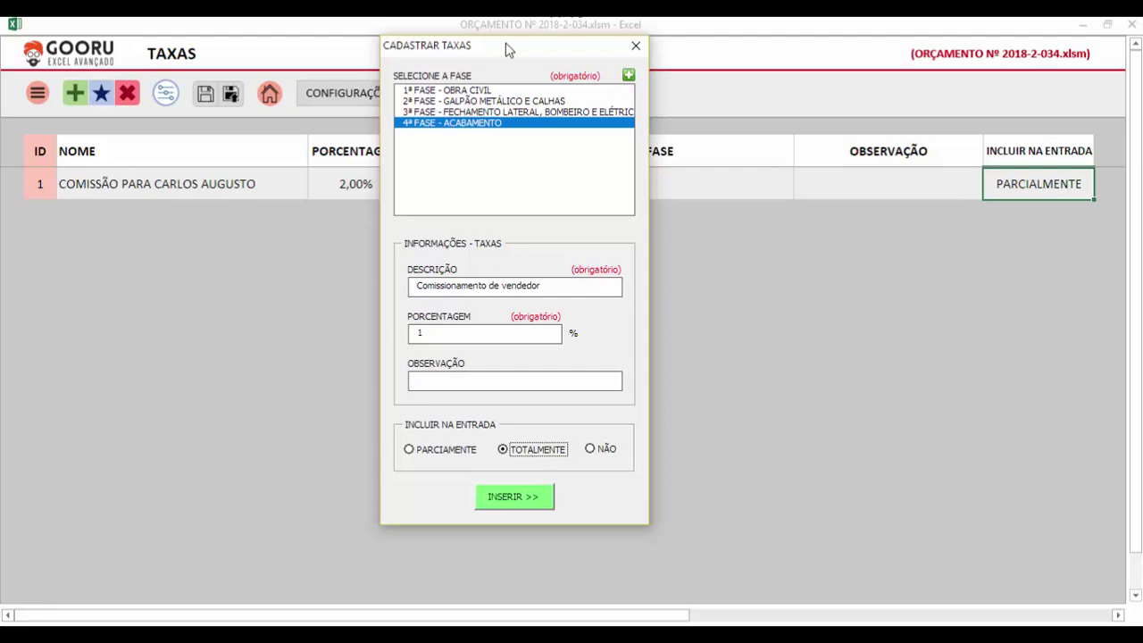
drag(485, 53, 762, 109)
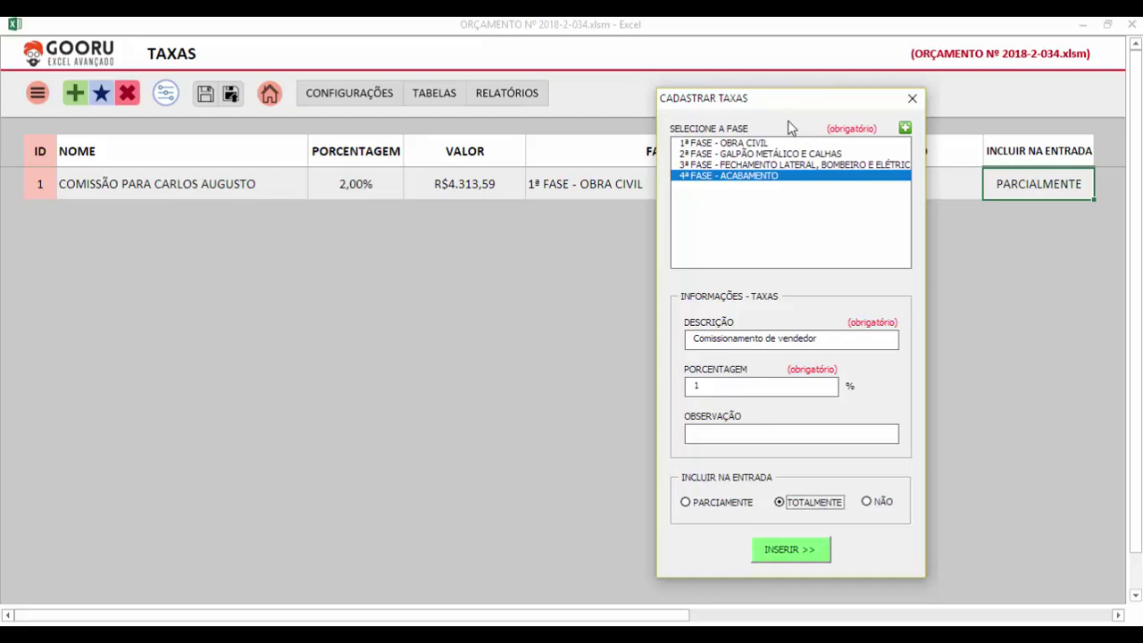
Step: Set INCLUIR NA ENTRADA to PARCIAMENTE, insert the Comissionamento de vendedor fee, and close the registration form
click(729, 504)
drag(750, 389, 666, 387)
click(791, 551)
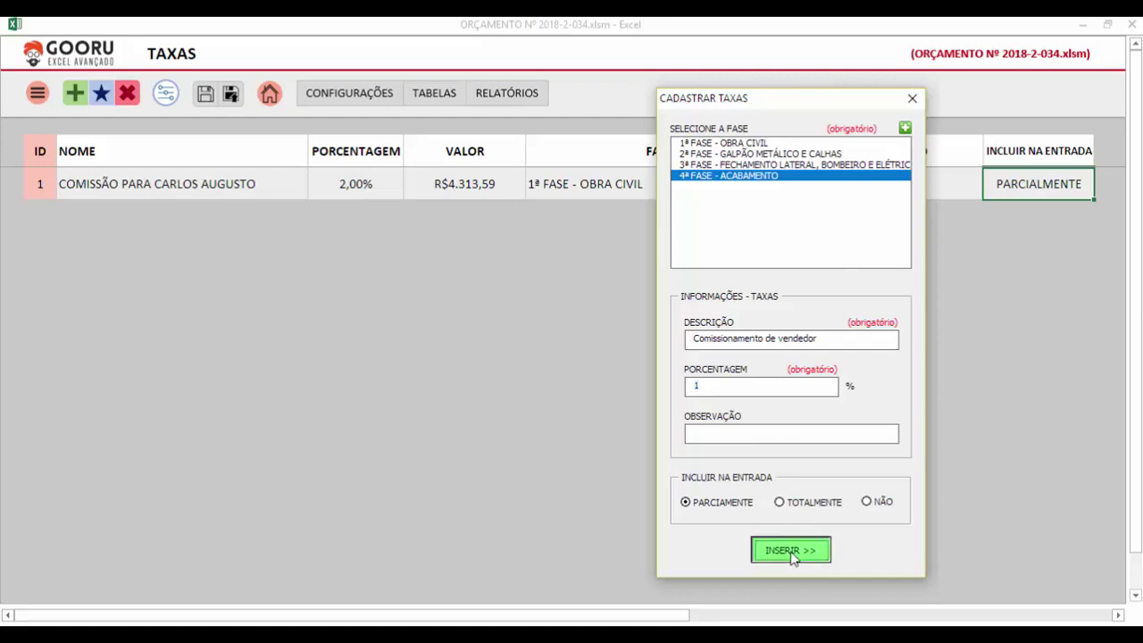
click(912, 99)
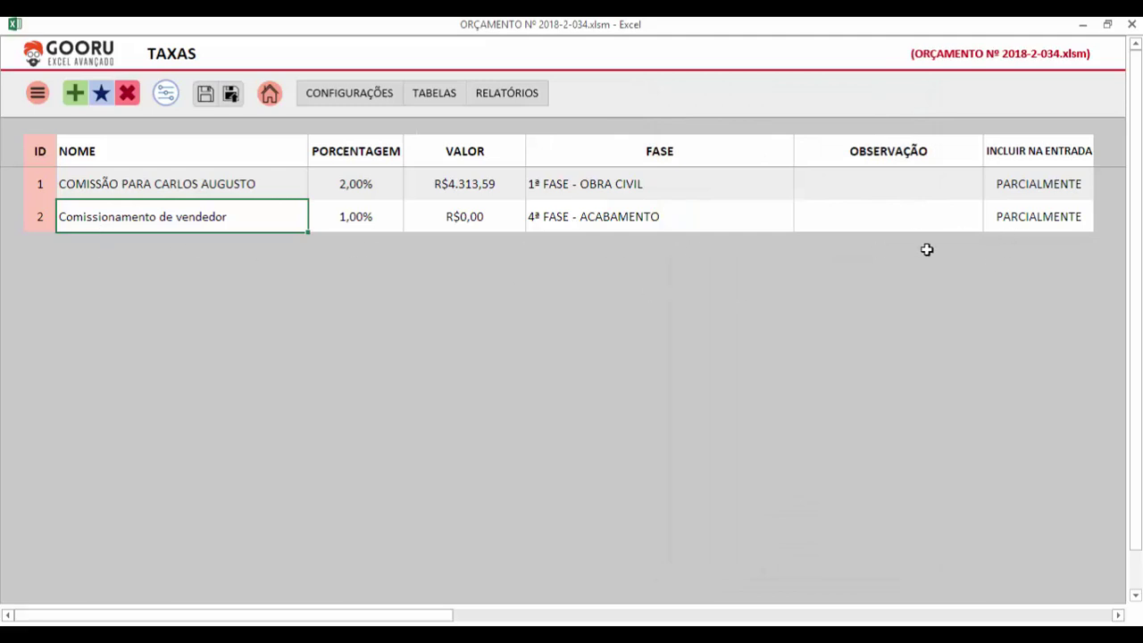
Step: Review the Comissionamento de vendedor fee's edit form and its blank phase registration form, closing both without changes
click(101, 95)
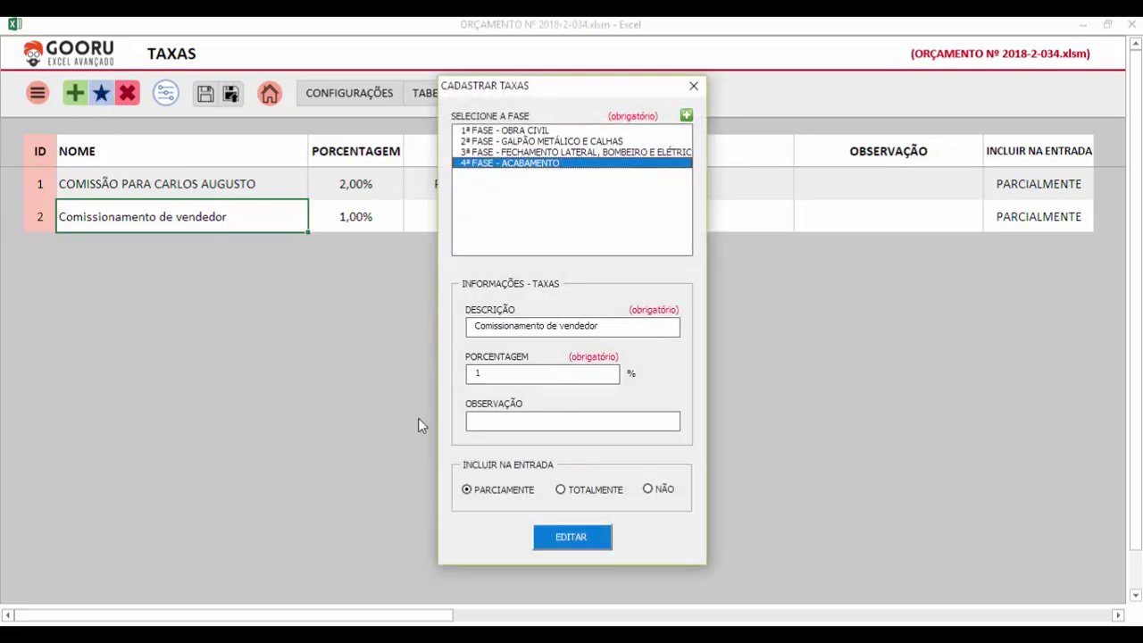
click(687, 117)
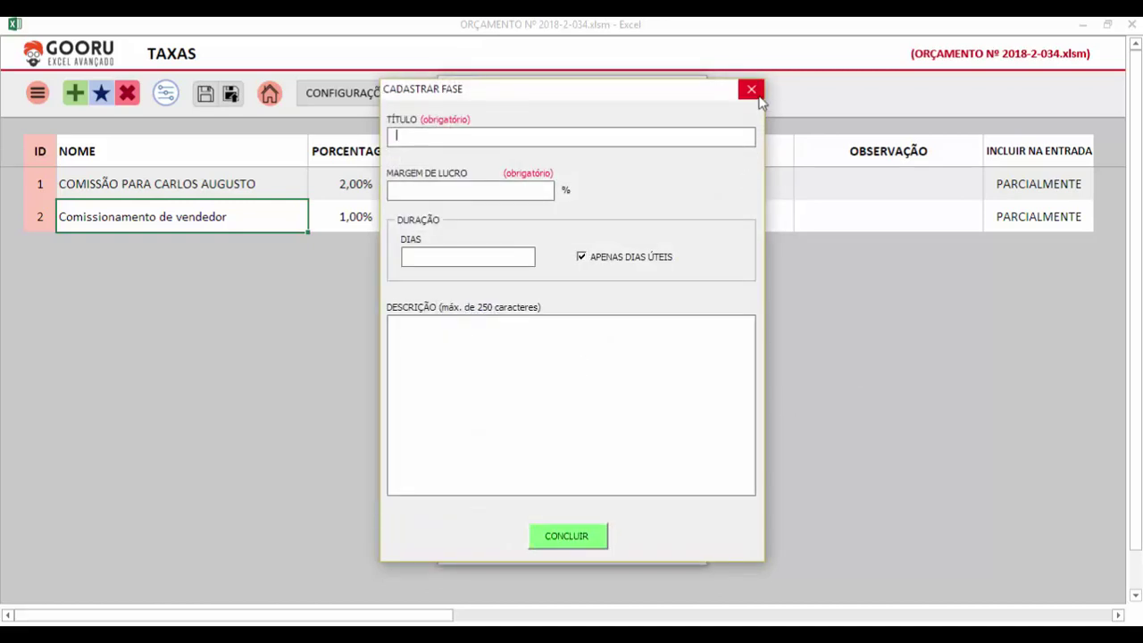
click(751, 91)
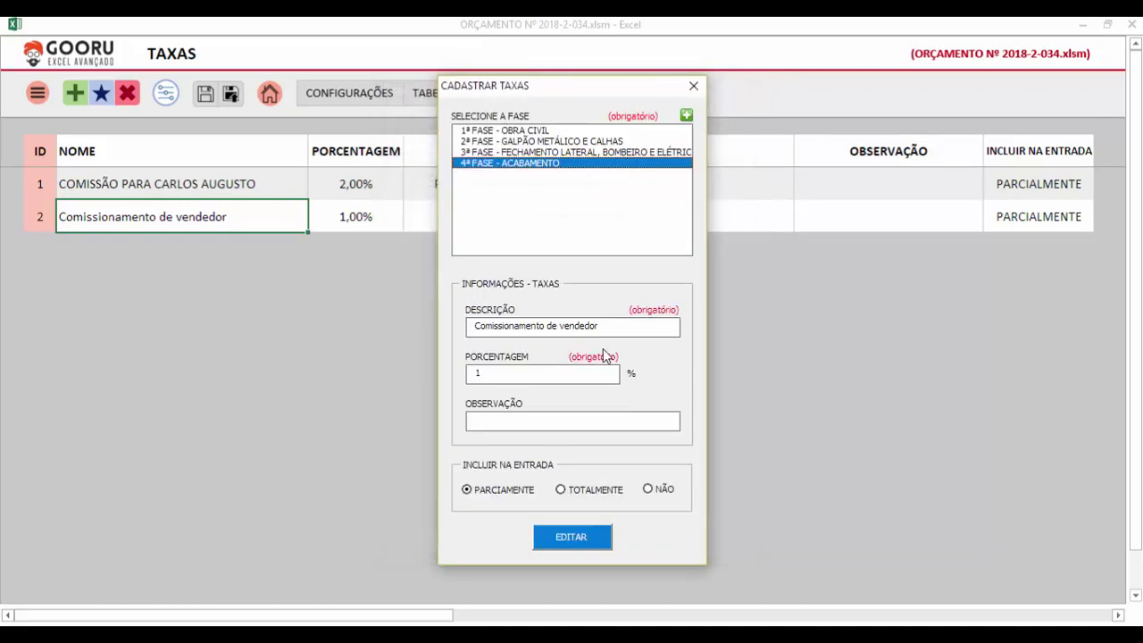
click(692, 87)
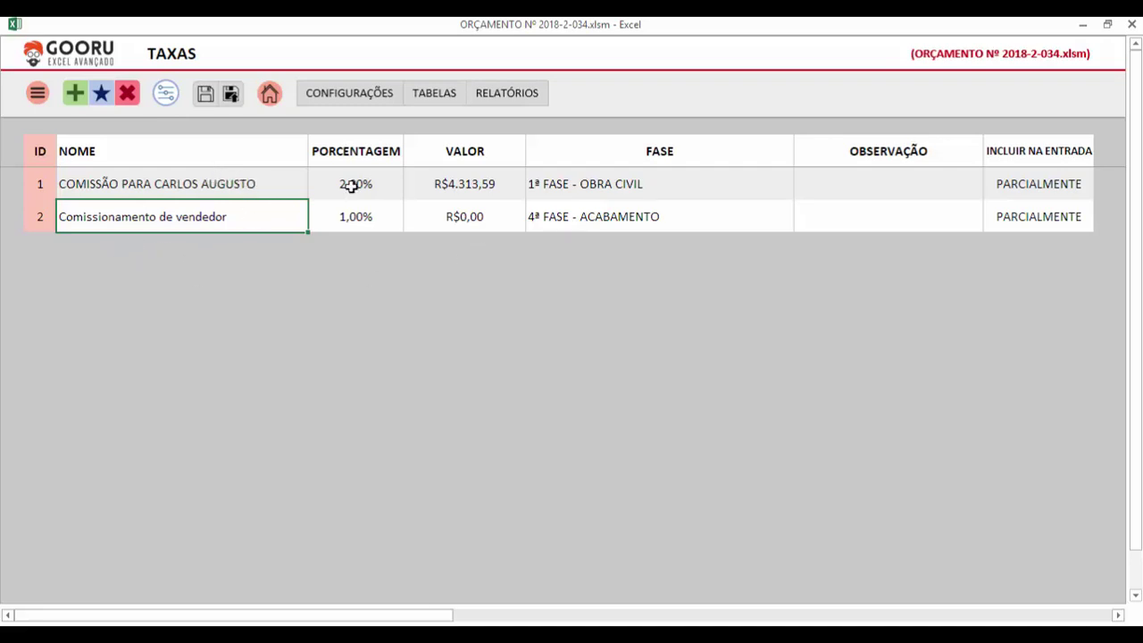
Step: Delete the Comissionamento de vendedor fee from the TAXAS table
click(125, 94)
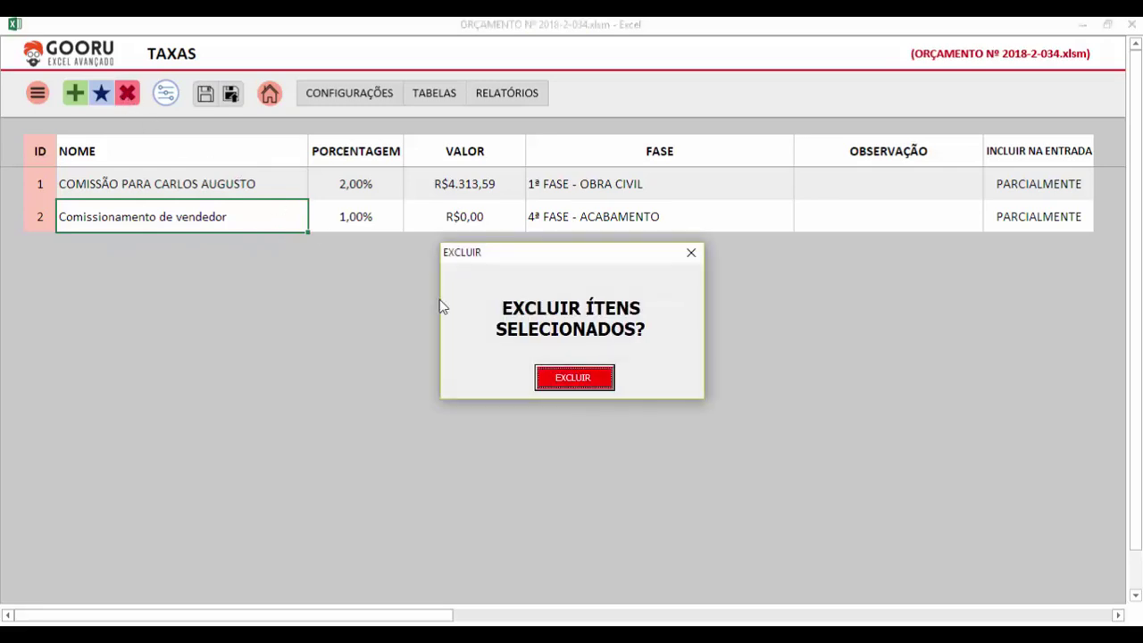
click(588, 378)
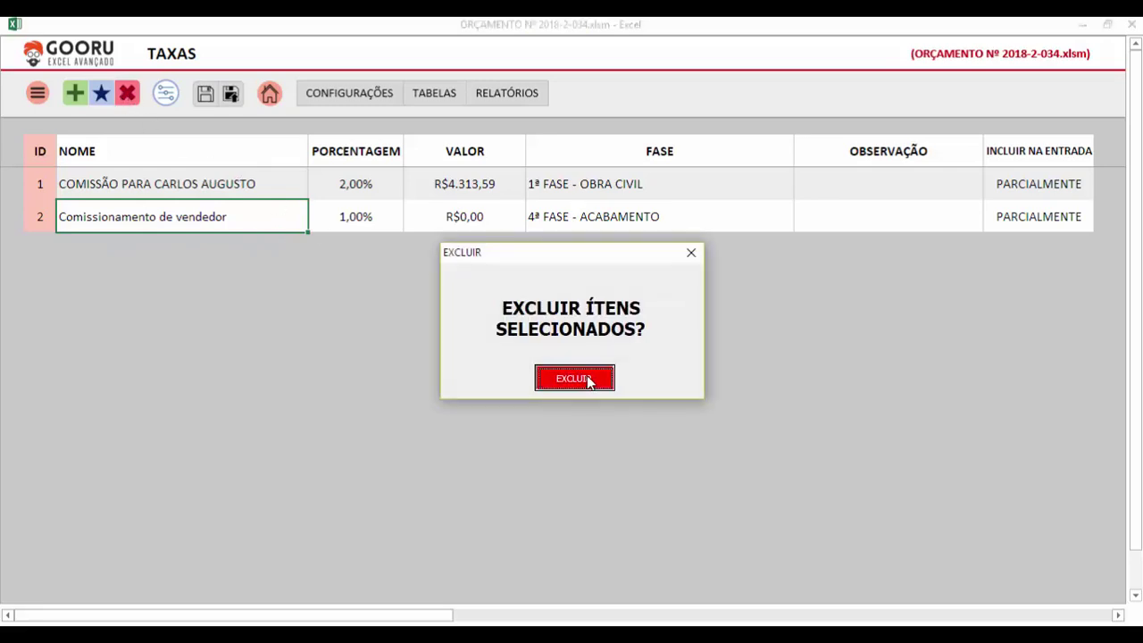
Step: Examine the four project phases available for filtering the TAXAS table, and close the phase filter without applying it
click(165, 95)
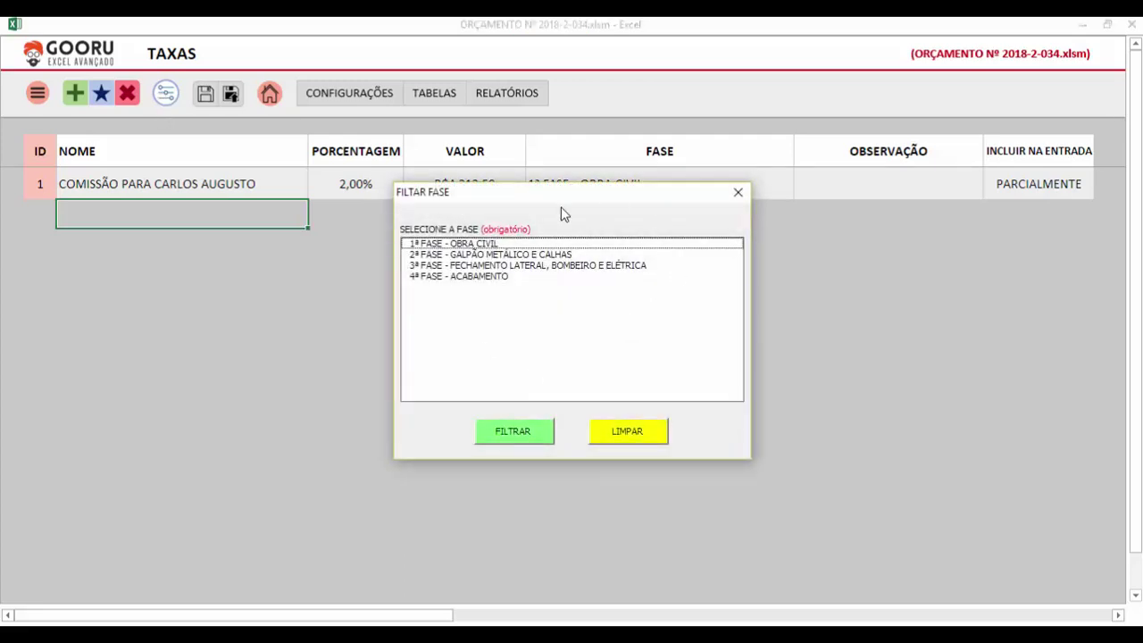
click(491, 255)
click(489, 266)
click(490, 275)
click(499, 254)
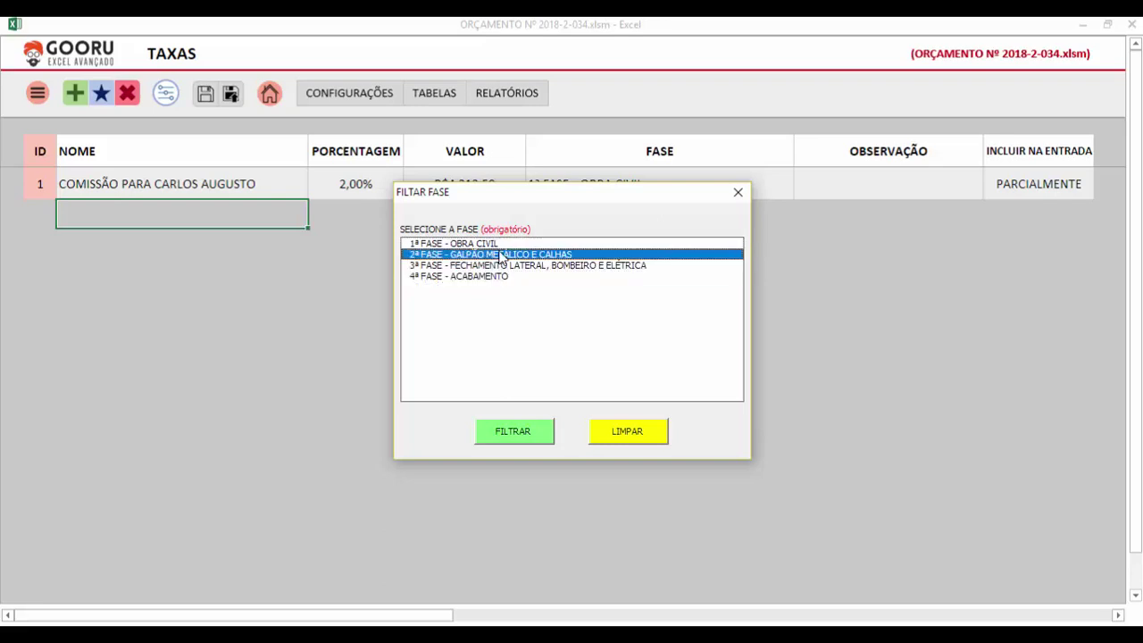
click(497, 244)
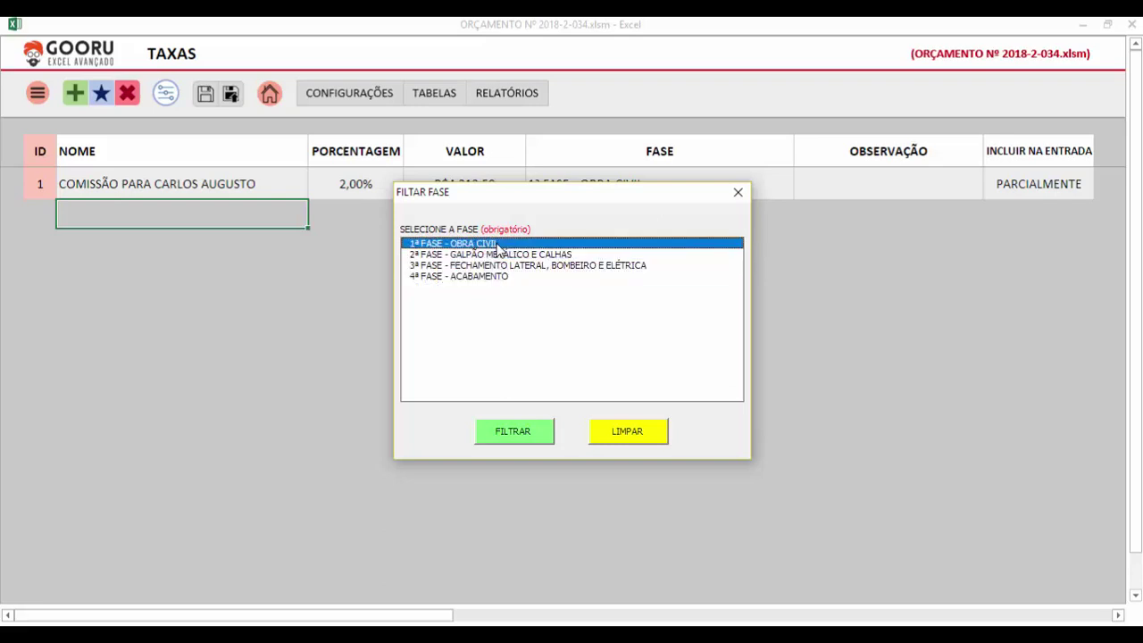
click(738, 193)
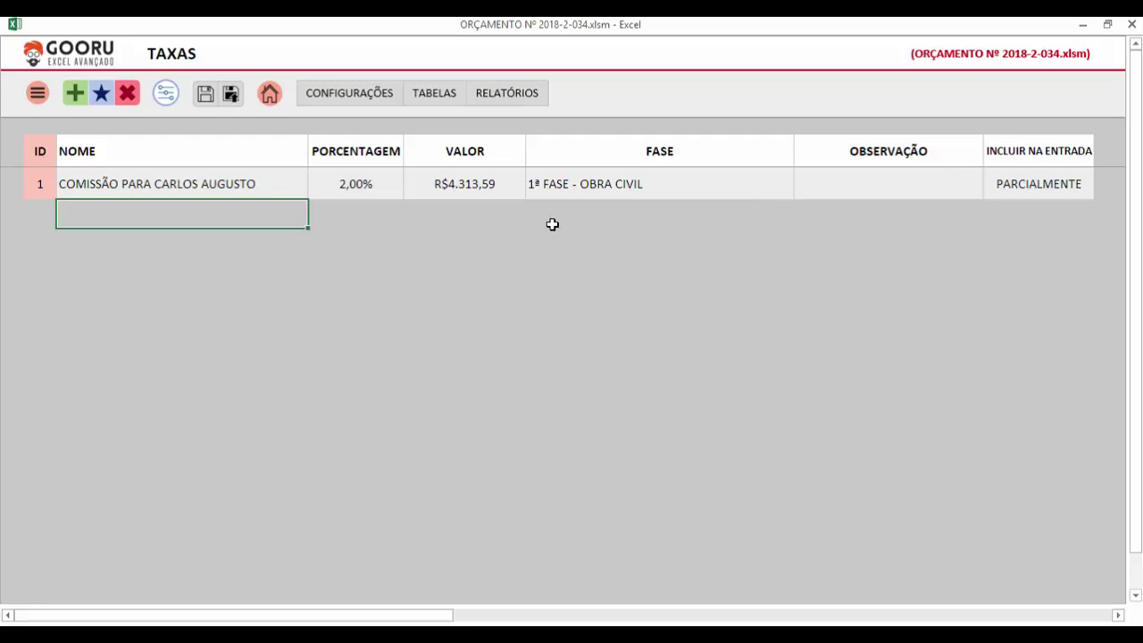
Step: Open the 1ª FASE - OBRA CIVIL commission fee for editing and review its NÃO, TOTALMENTE and PARCIAMENTE down-payment options, leaving PARCIAMENTE selected
click(253, 187)
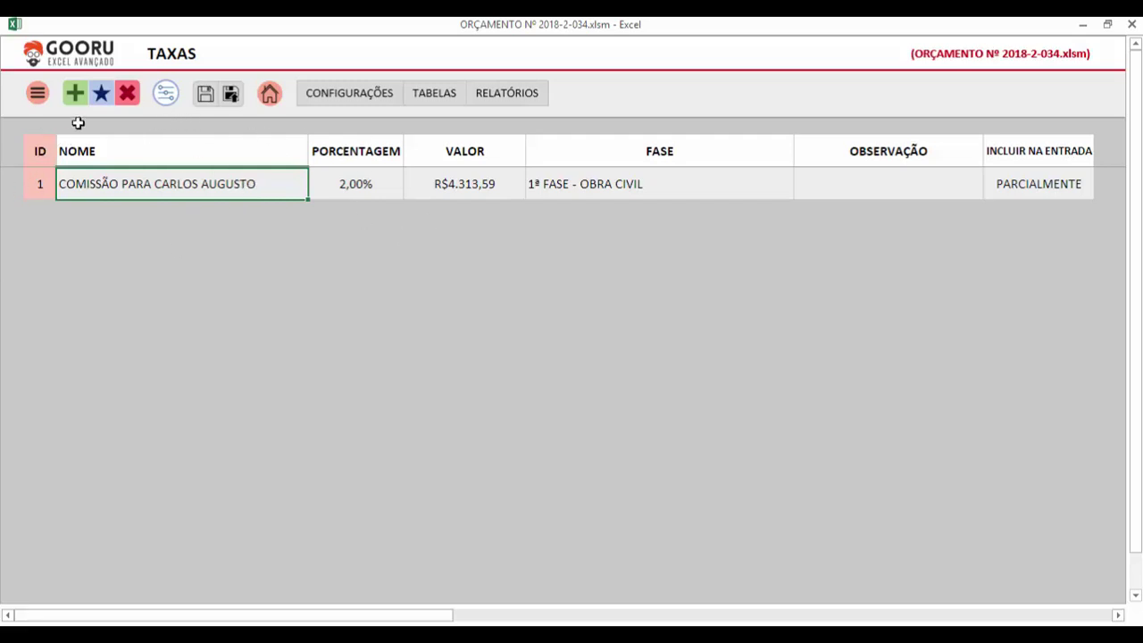
click(101, 93)
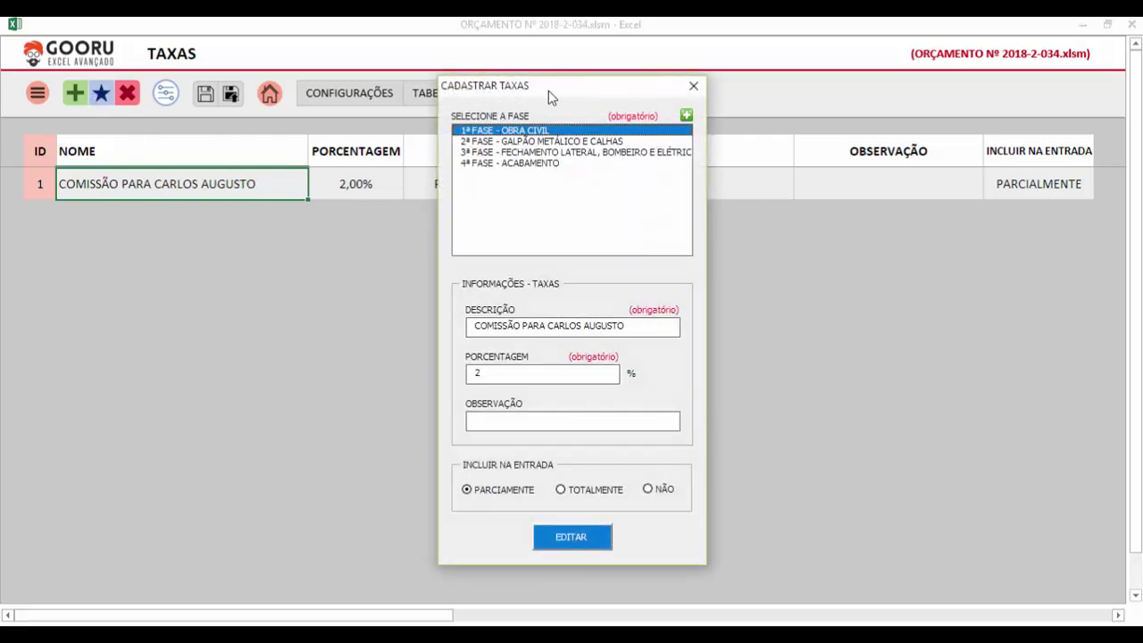
drag(489, 90, 768, 73)
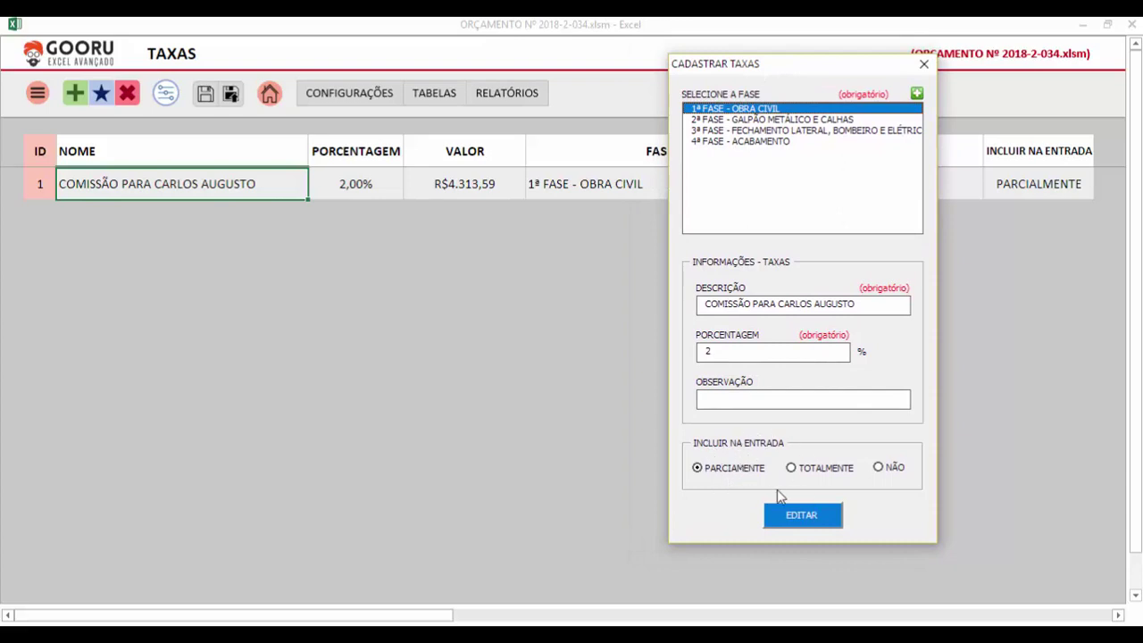
click(886, 470)
click(814, 471)
click(740, 473)
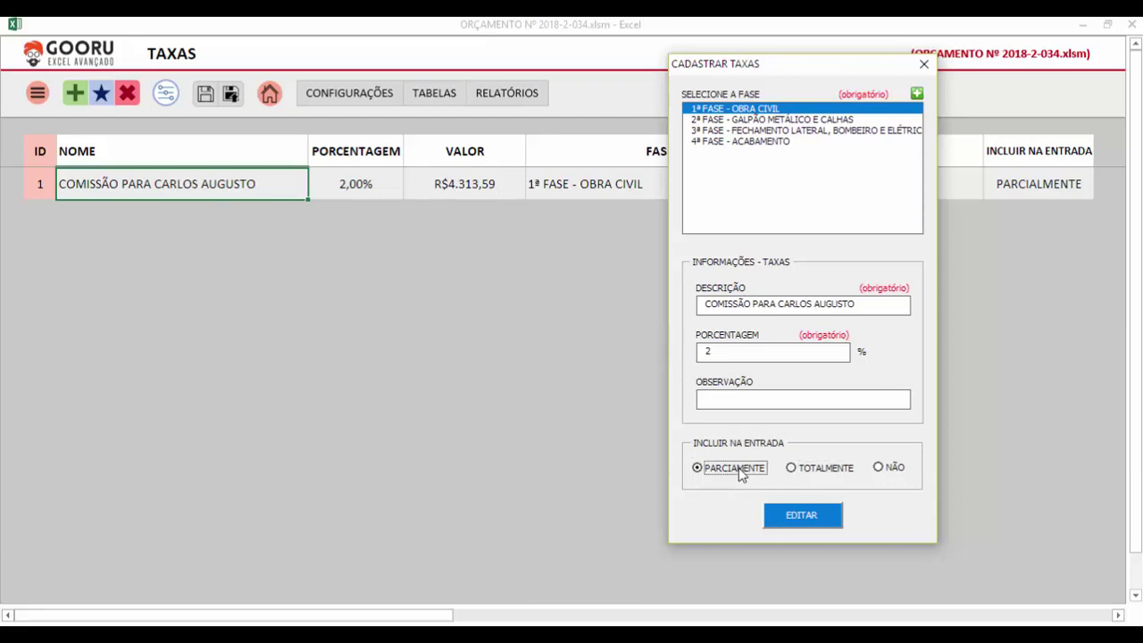